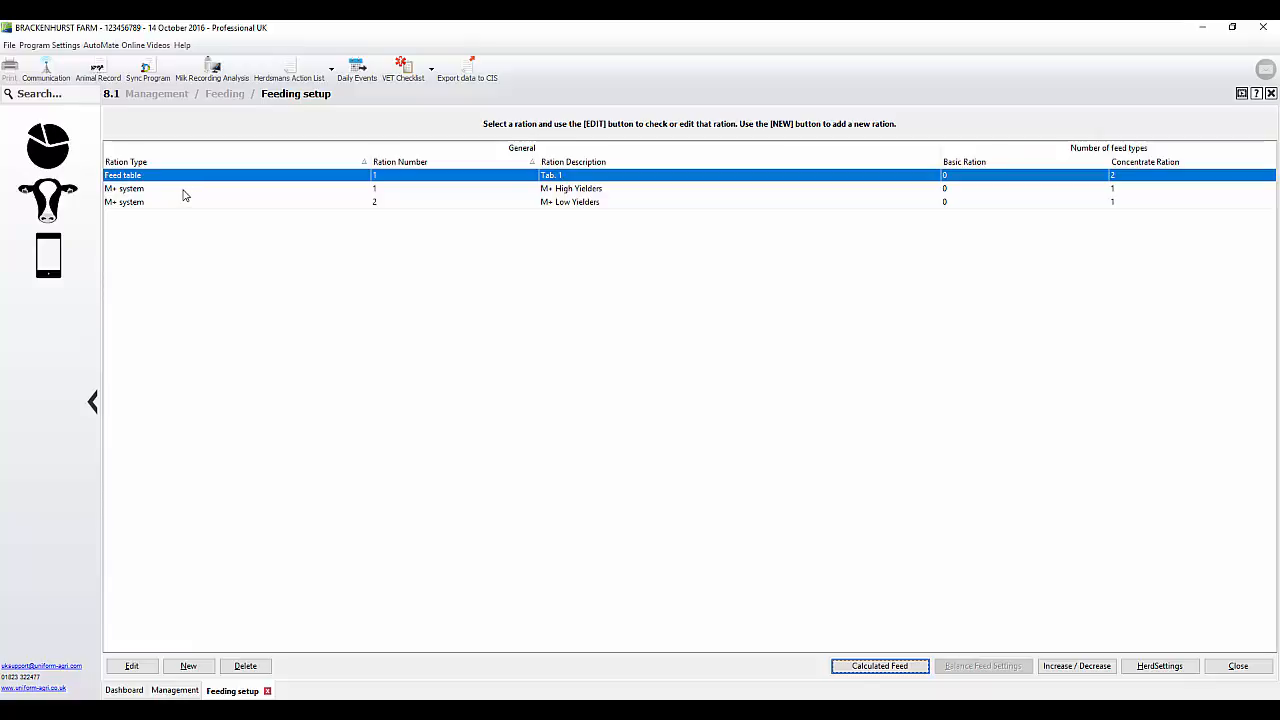
Open the M+ High Yielders ration's feed table and set the 1st Clf base milk yield to 20 kg
{"action": "left_click", "coordinate": [186, 190]}
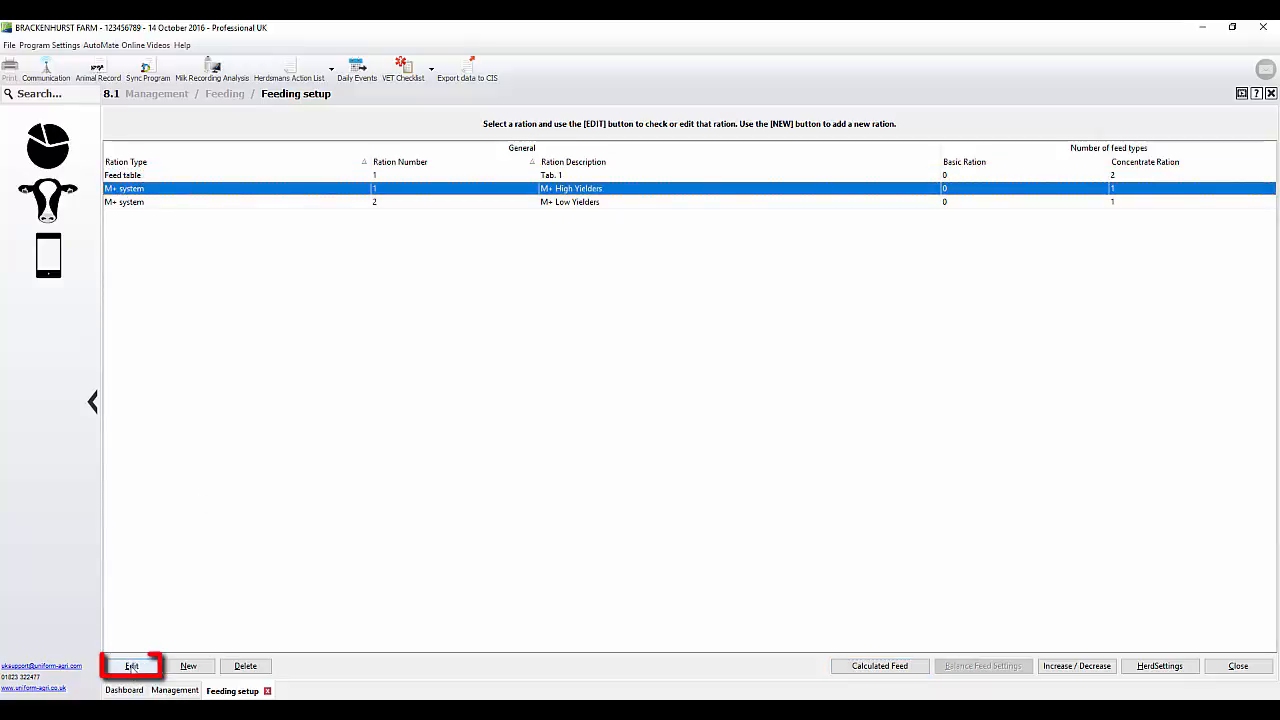
{"action": "left_click", "coordinate": [131, 667]}
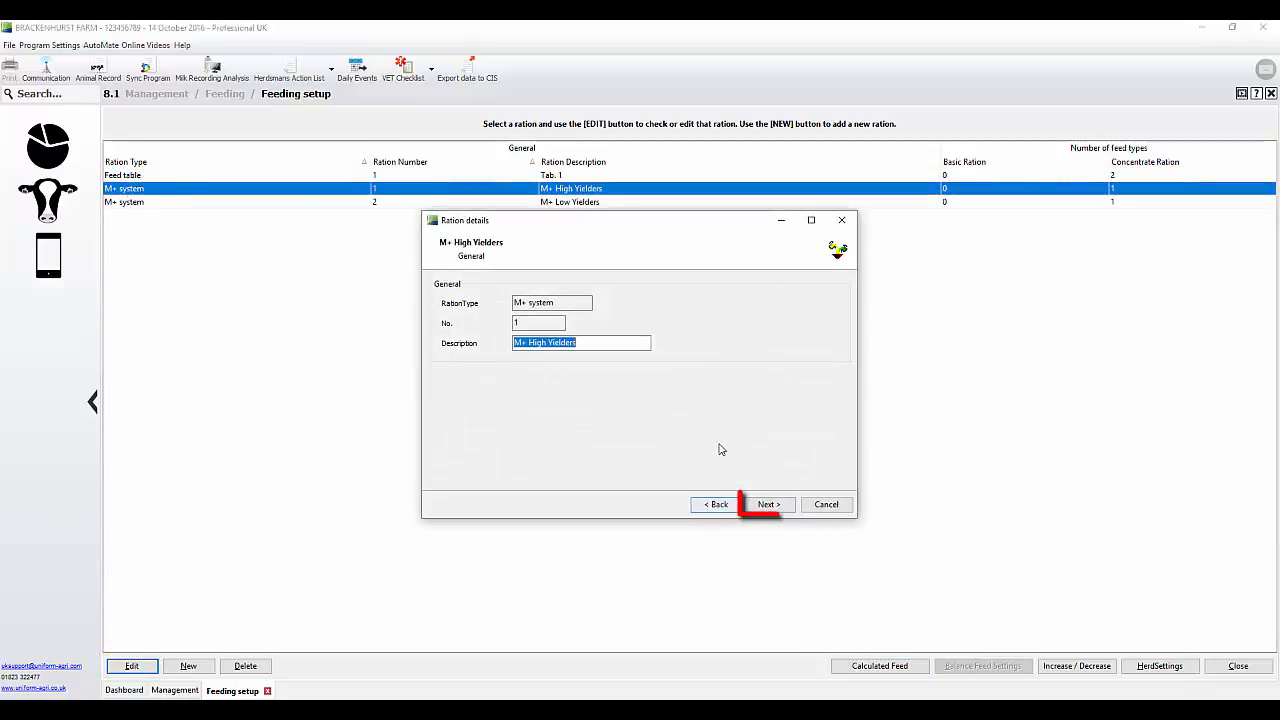
{"action": "left_click", "coordinate": [766, 505]}
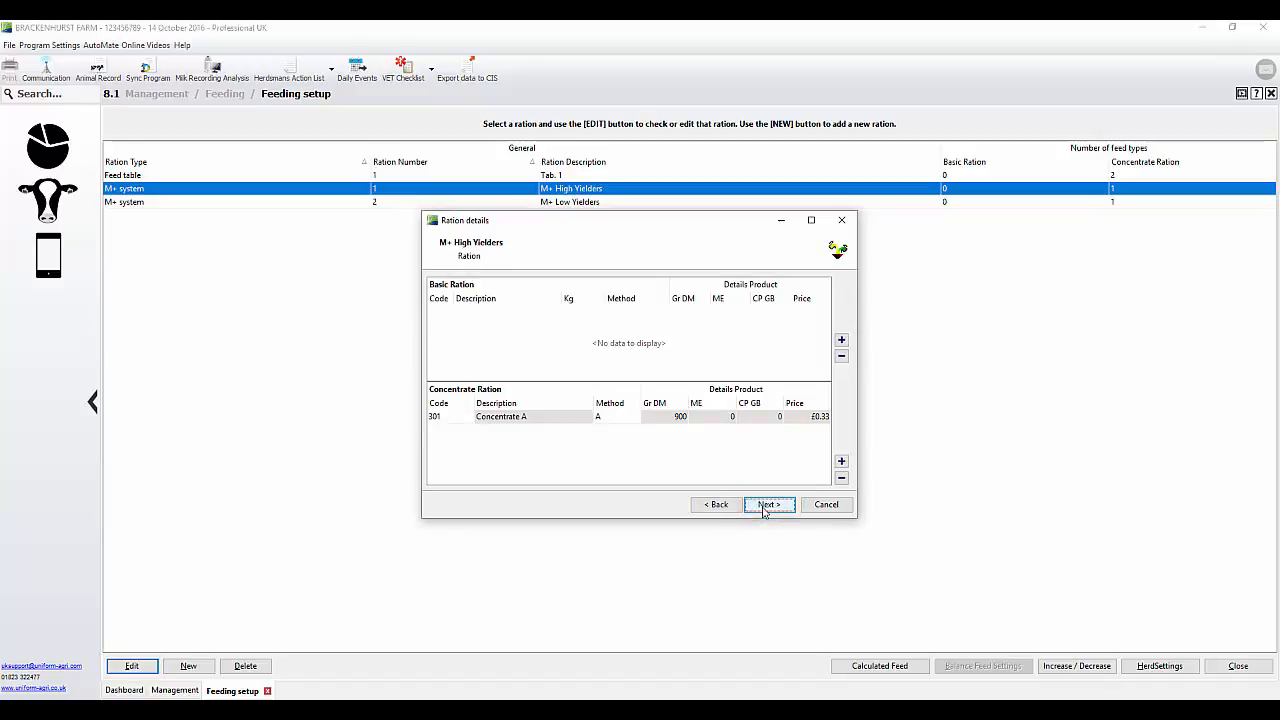
{"action": "left_click", "coordinate": [766, 505]}
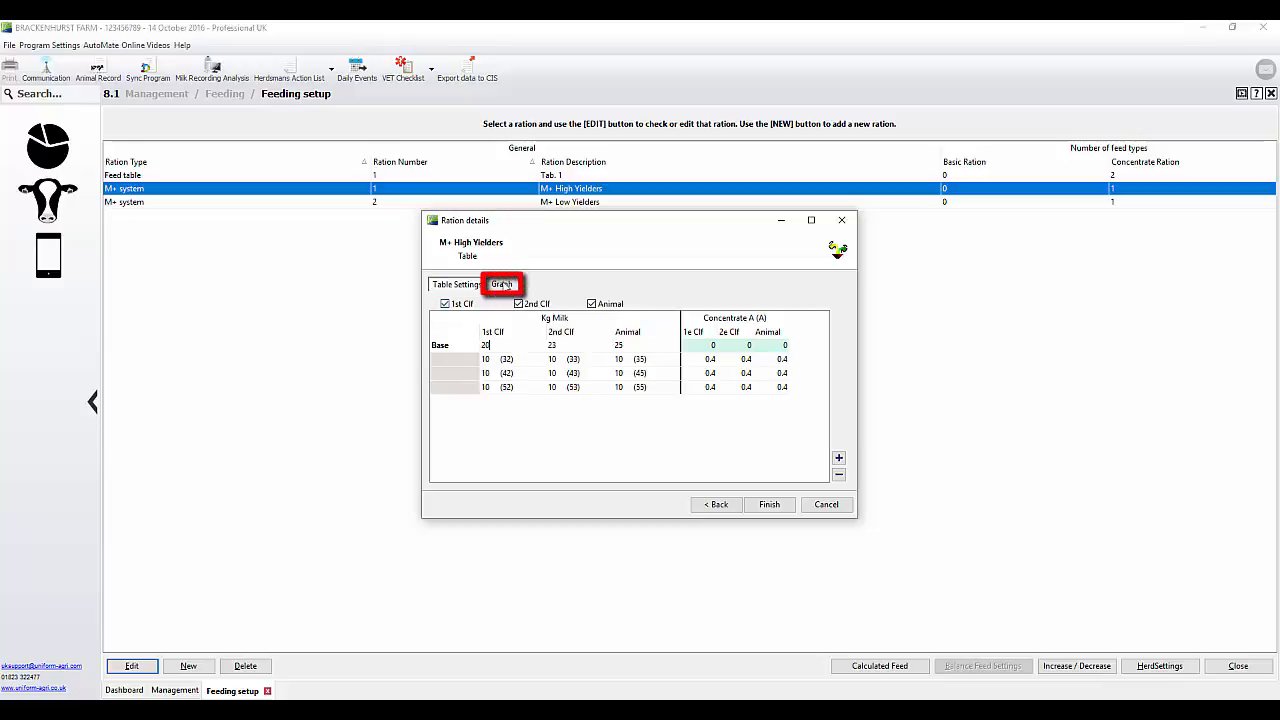
Compare the M+ High Yielders feed table with its graph and save the ration
{"action": "left_click", "coordinate": [501, 285]}
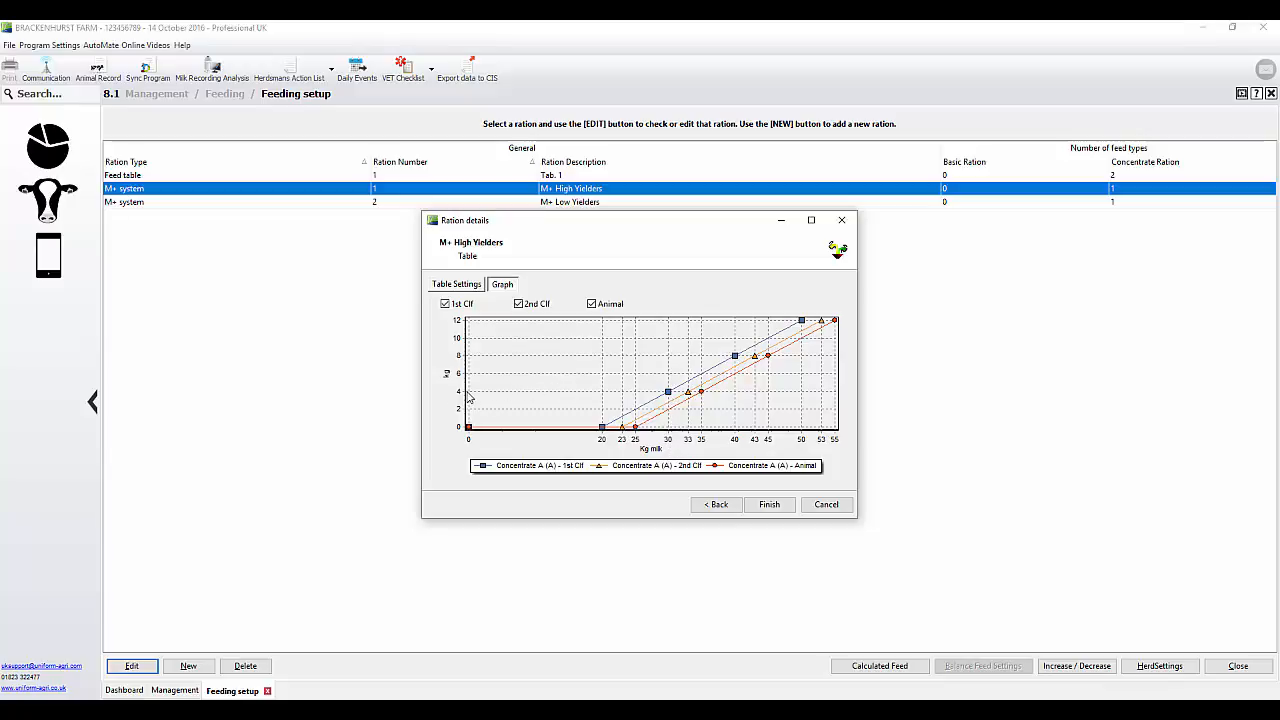
{"action": "left_click", "coordinate": [462, 286]}
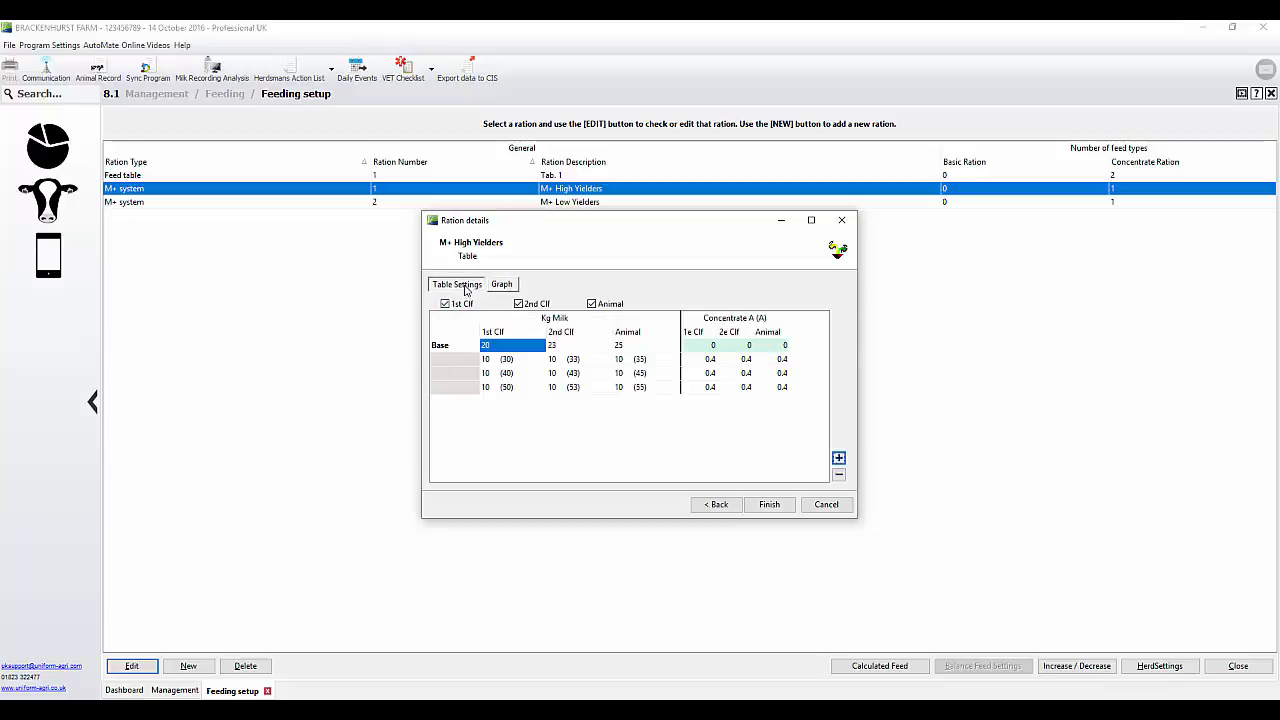
{"action": "left_click", "coordinate": [502, 286]}
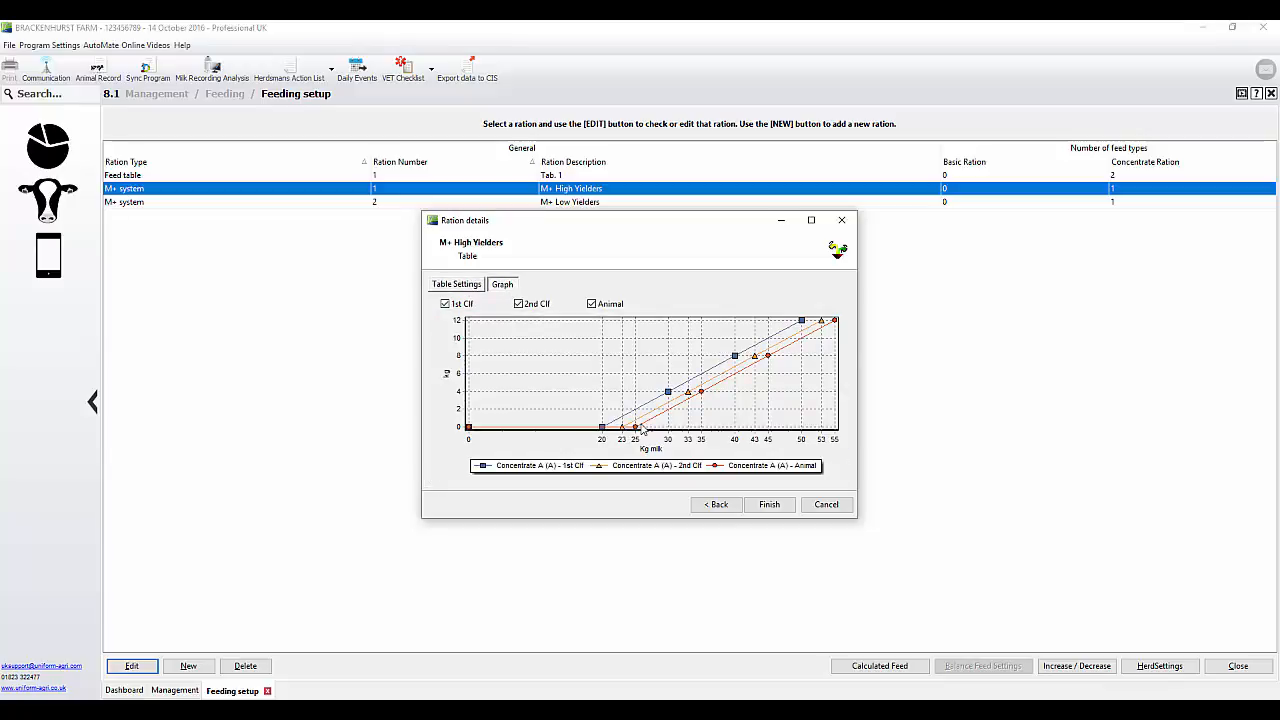
{"action": "left_click", "coordinate": [778, 506]}
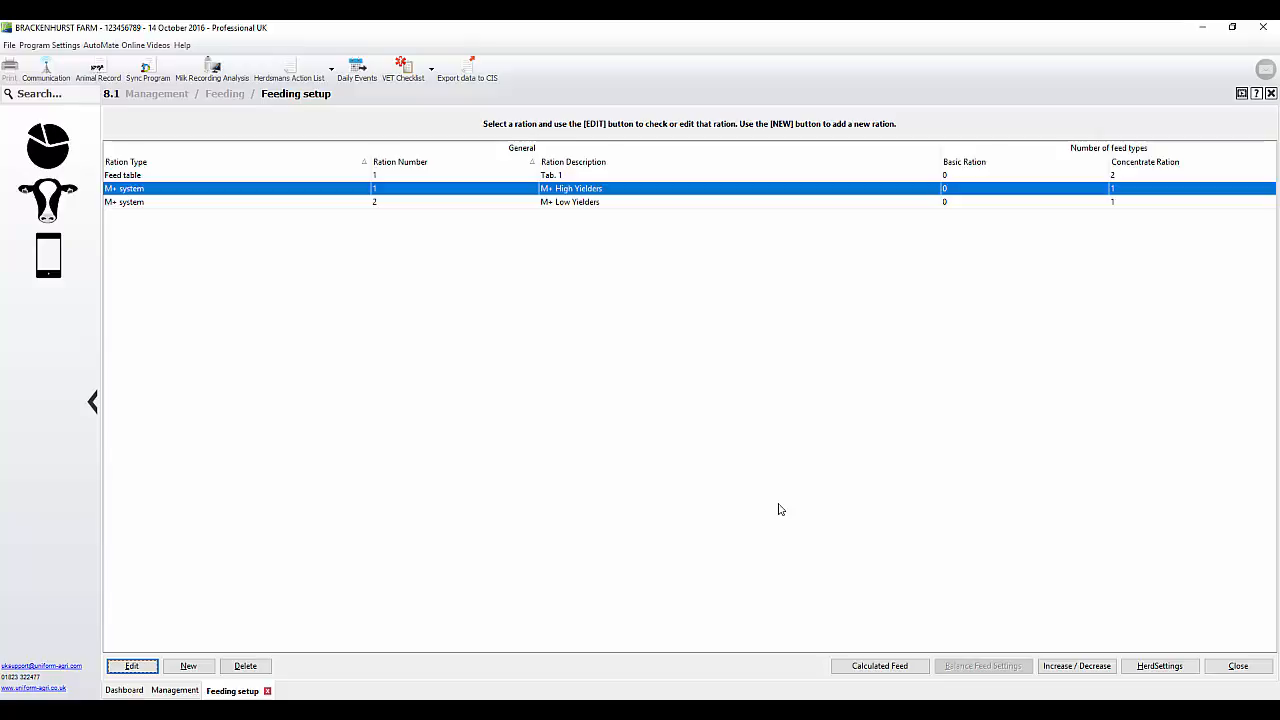
In the Standard in- and decrease scheme, set the heifers' after-calving 1st phase (IN+1) period to 10 days
{"action": "left_click", "coordinate": [1068, 668]}
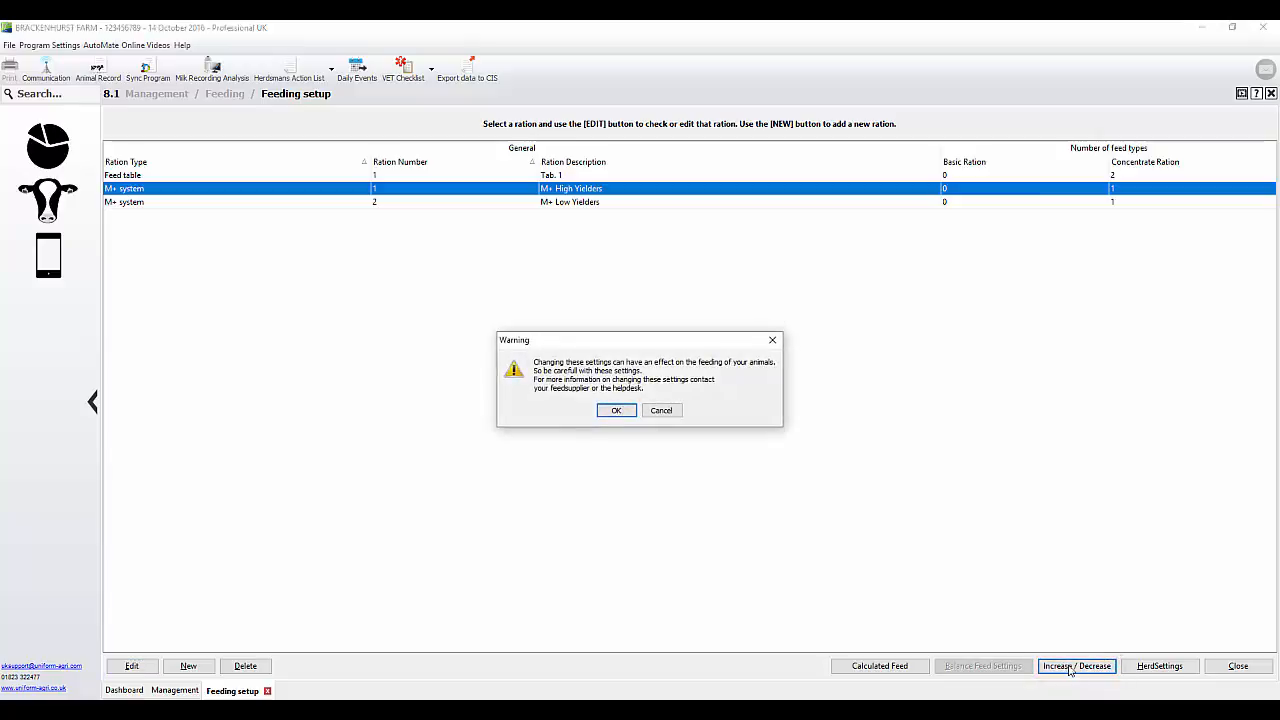
{"action": "left_click", "coordinate": [616, 411]}
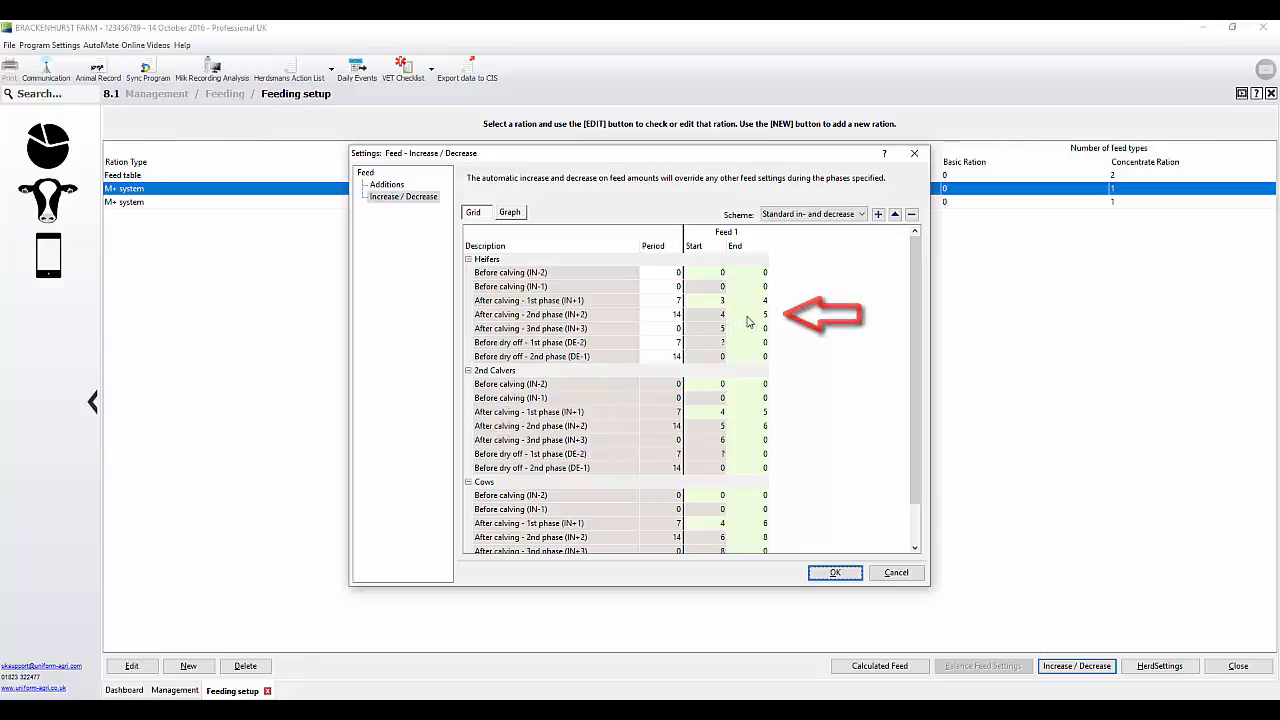
{"action": "left_click", "coordinate": [521, 213]}
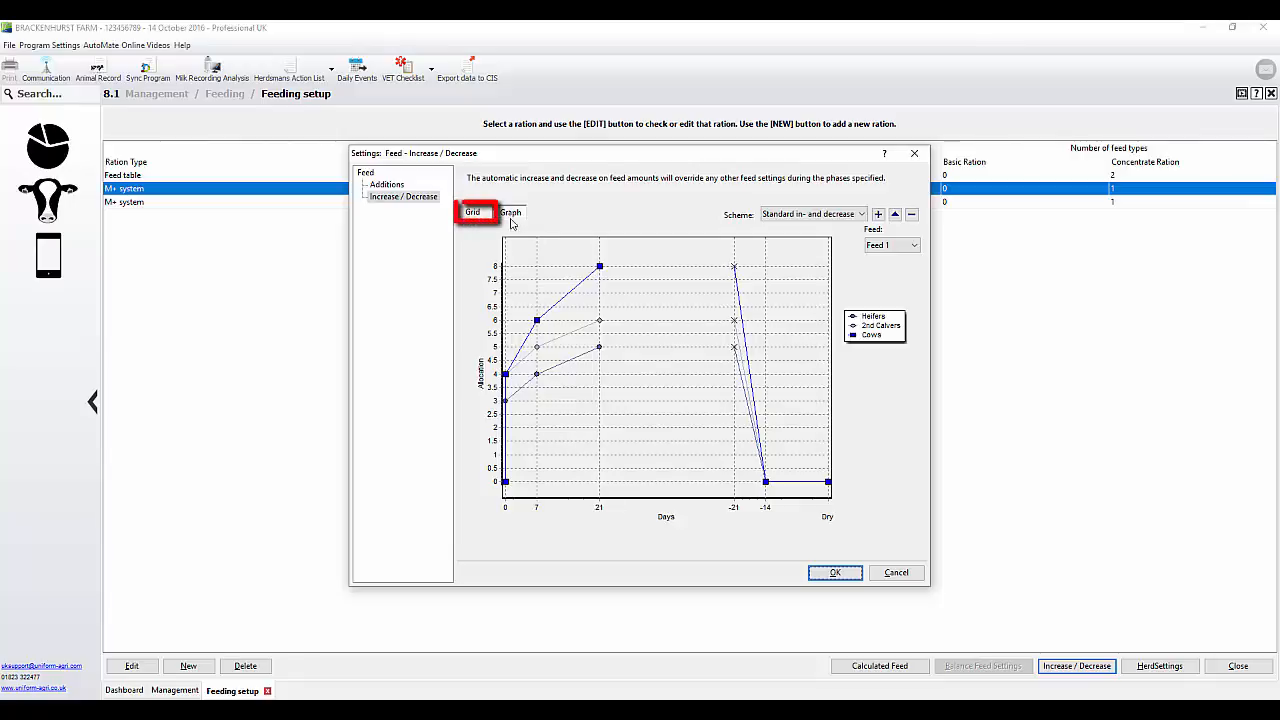
{"action": "left_click", "coordinate": [478, 214]}
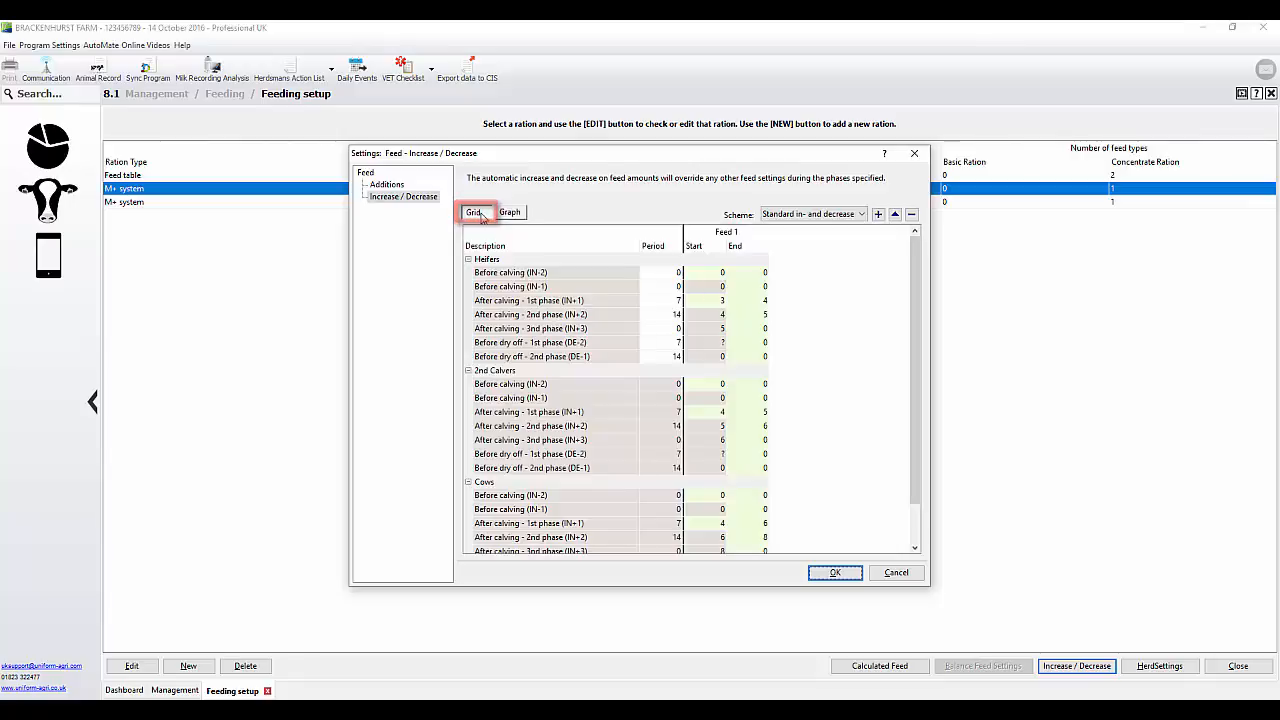
{"action": "left_click", "coordinate": [668, 298]}
{"action": "type", "text": "10"}
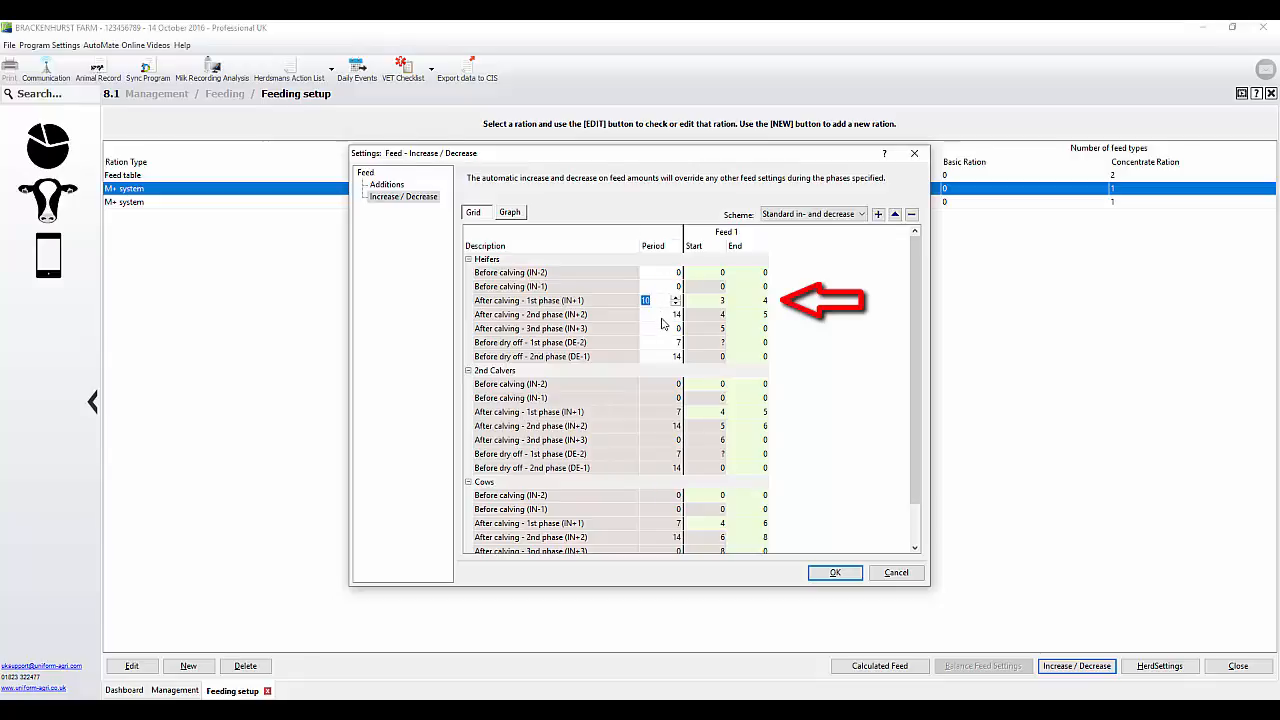
{"action": "left_click", "coordinate": [664, 316]}
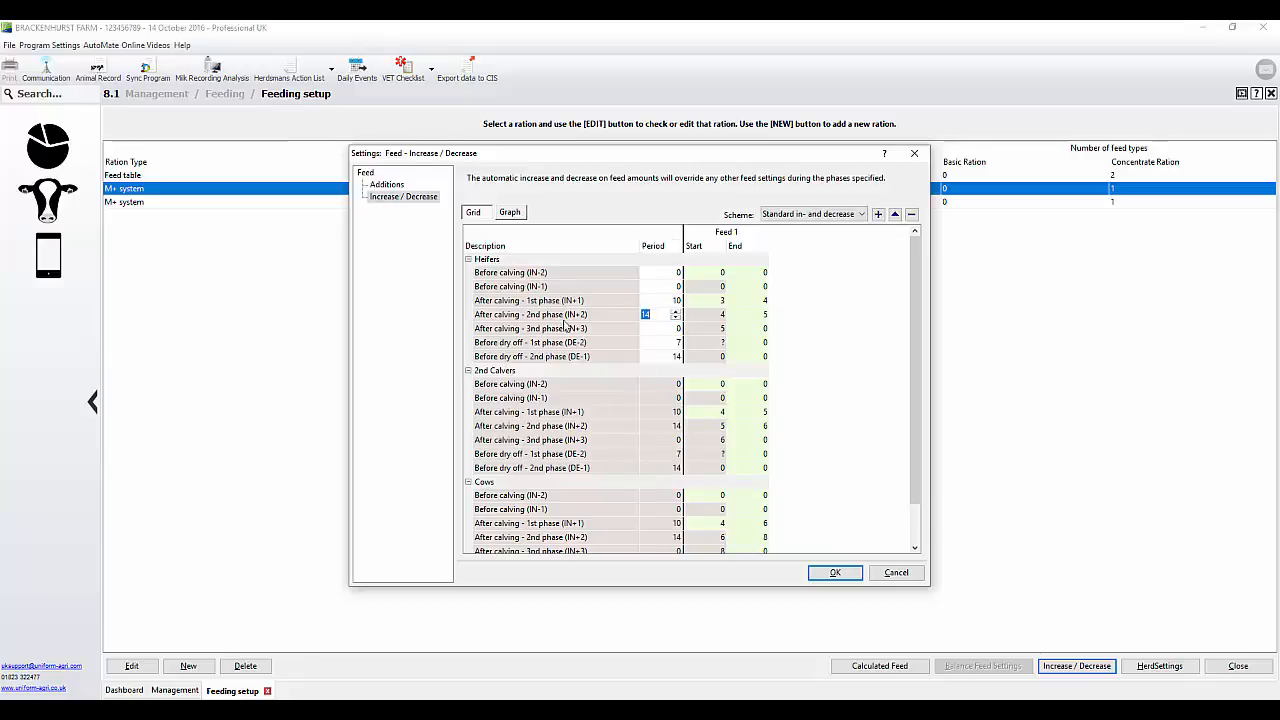
Review the standard increase and decrease scheme as a graph and compare it with the grid
{"action": "left_click", "coordinate": [511, 216]}
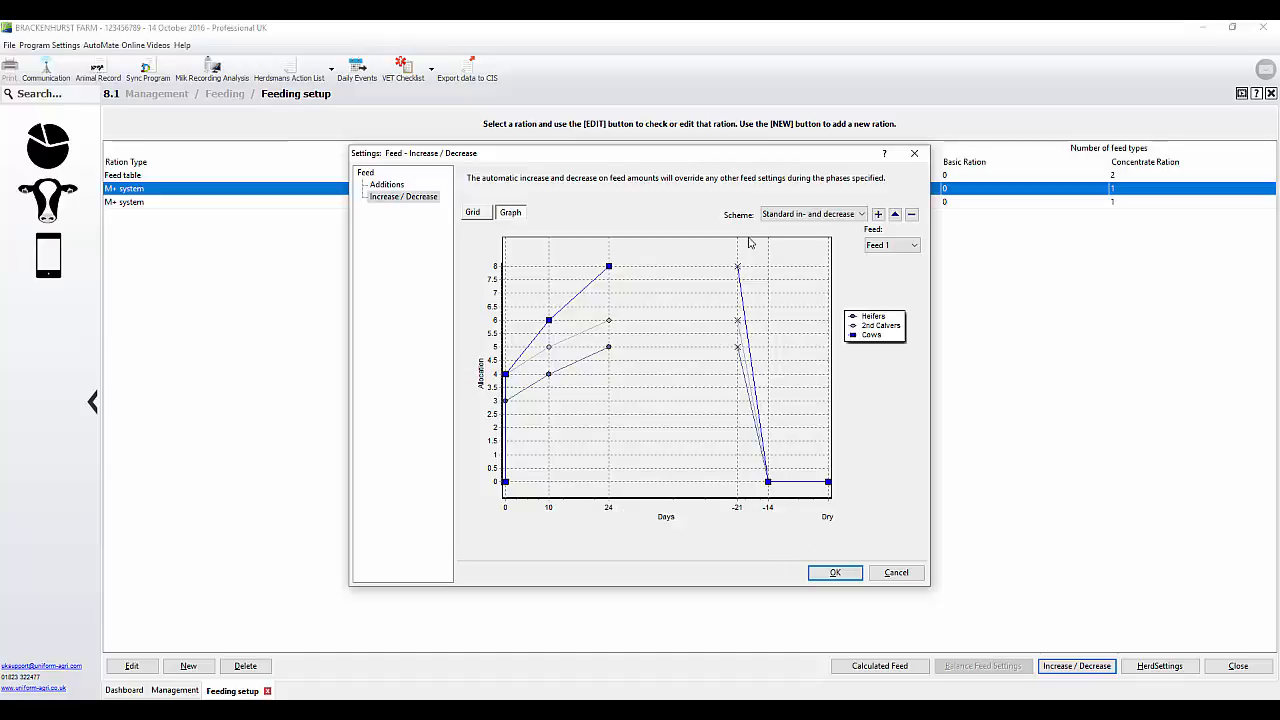
{"action": "left_click", "coordinate": [481, 216]}
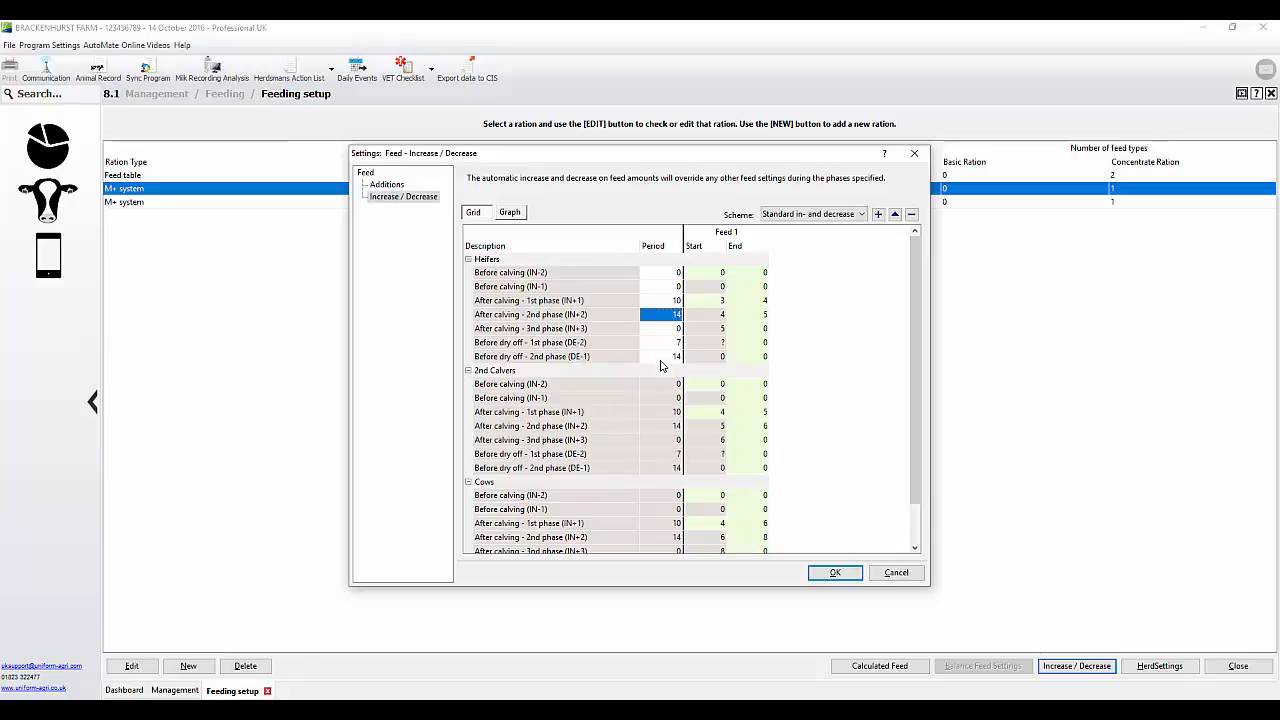
{"action": "left_click", "coordinate": [512, 212]}
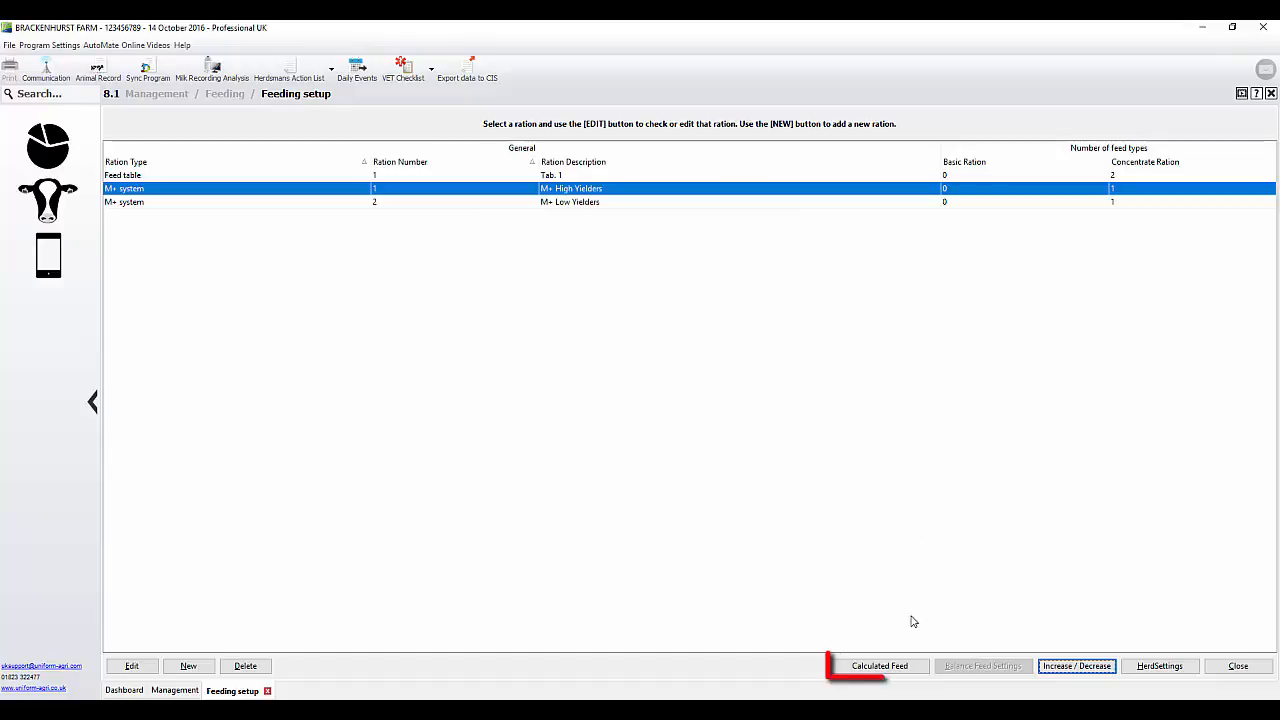
Open Calculated Feed and start a feed calculation for the High Yielders group only
{"action": "left_click", "coordinate": [879, 667]}
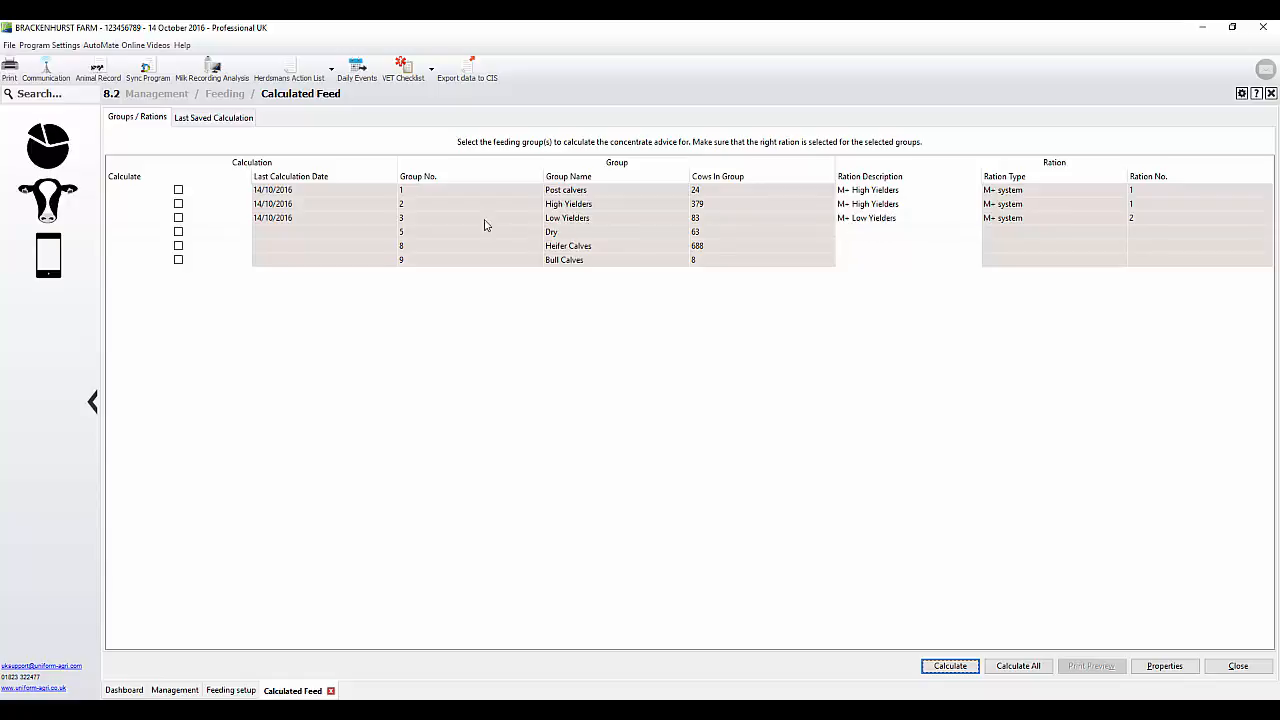
{"action": "left_click", "coordinate": [179, 205]}
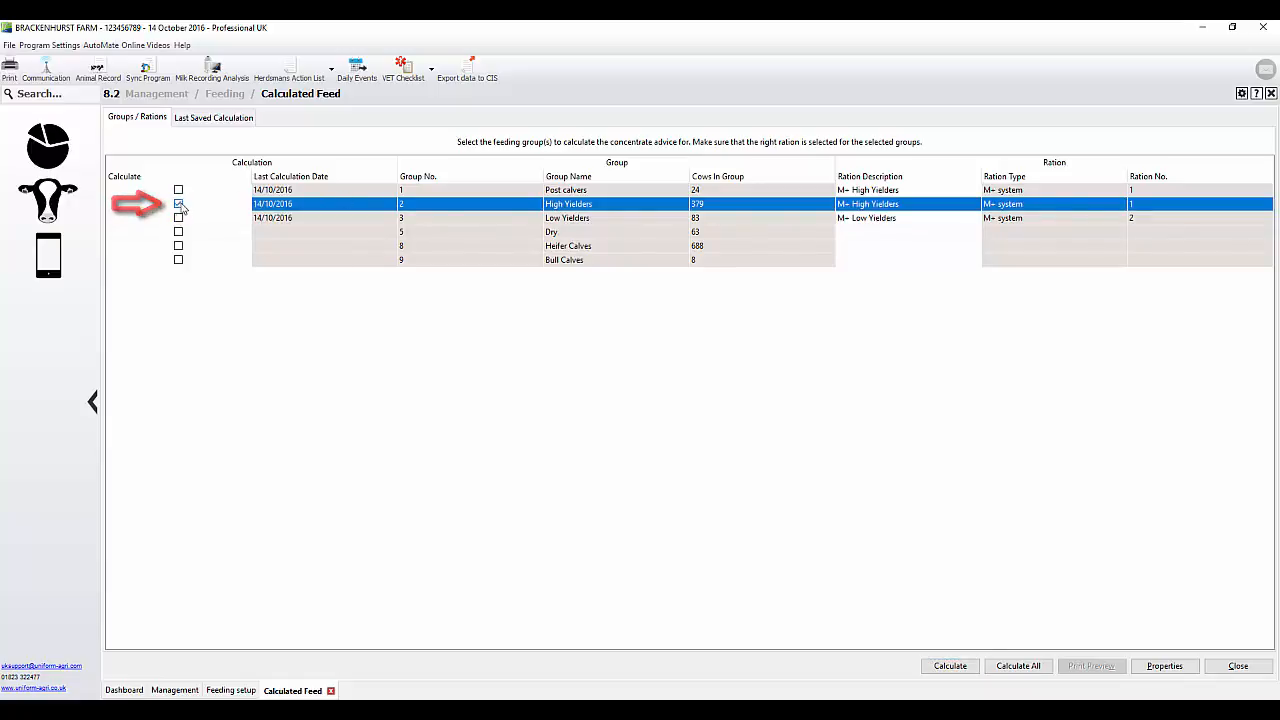
{"action": "left_click", "coordinate": [942, 672]}
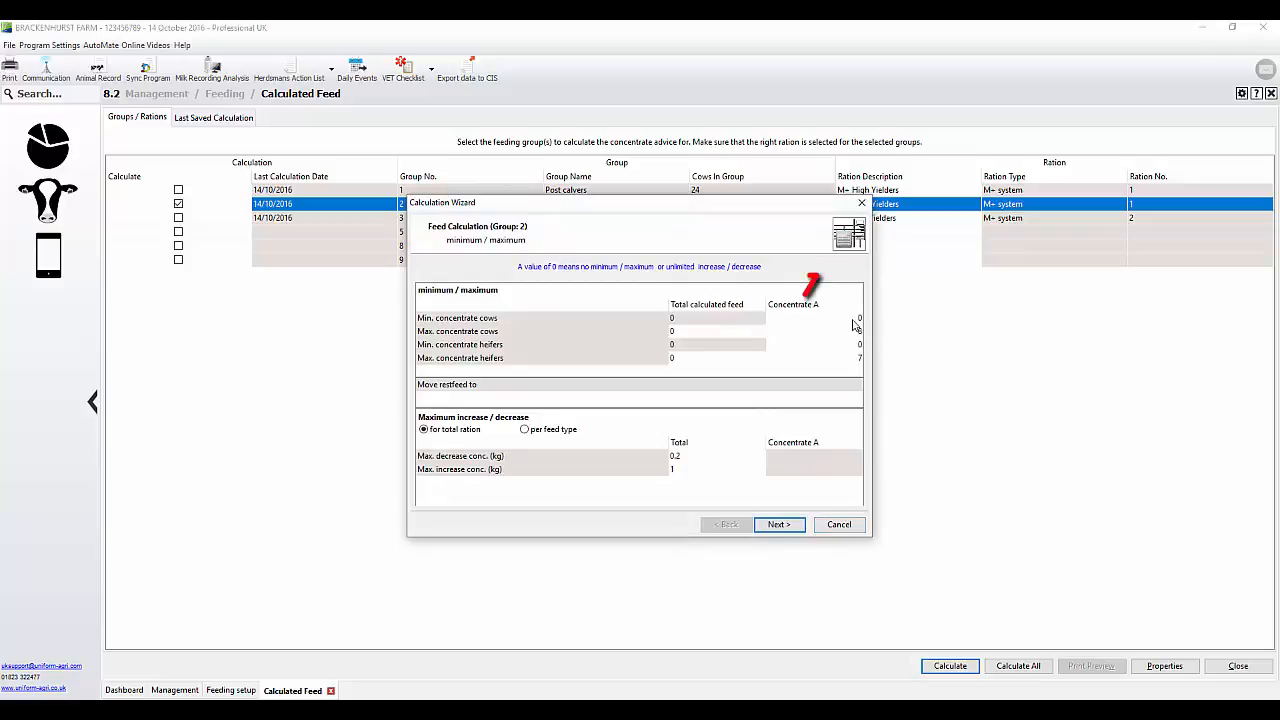
Set the minimum Concentrate A to 1 for both cows and heifers, and run the High Yielders calculation
{"action": "left_click", "coordinate": [852, 318]}
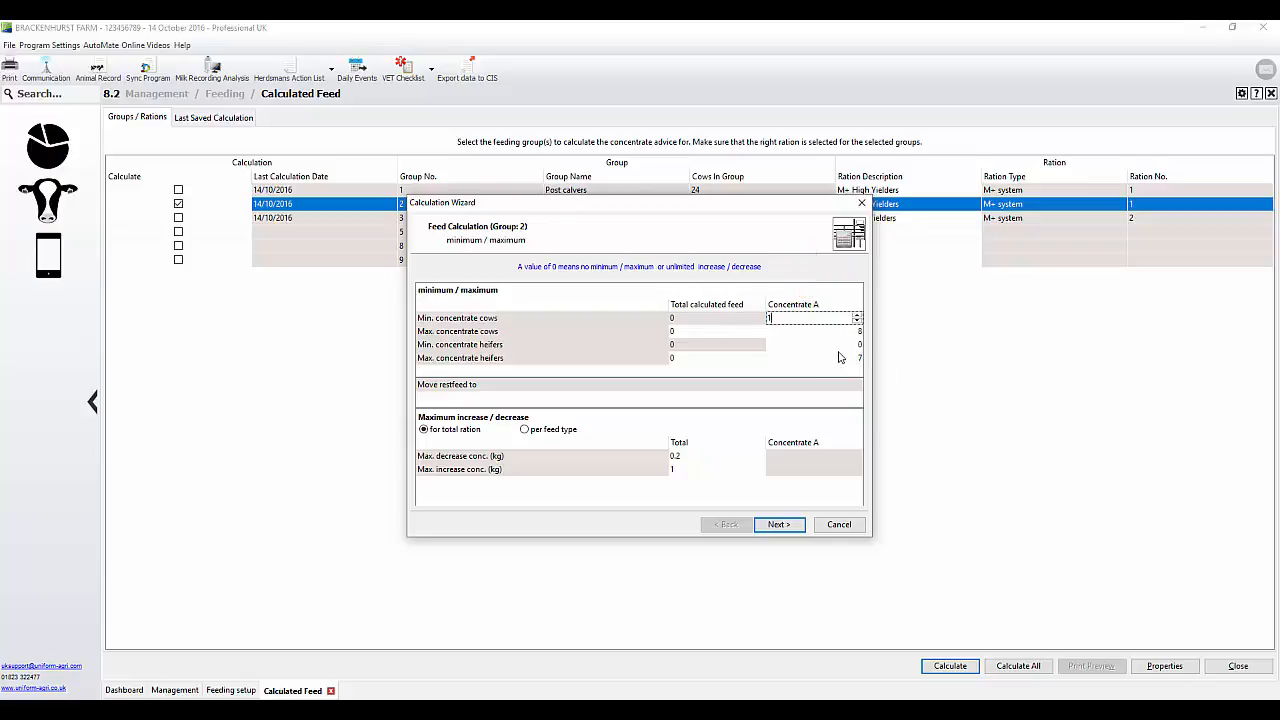
{"action": "left_click", "coordinate": [840, 358]}
{"action": "left_click", "coordinate": [836, 344]}
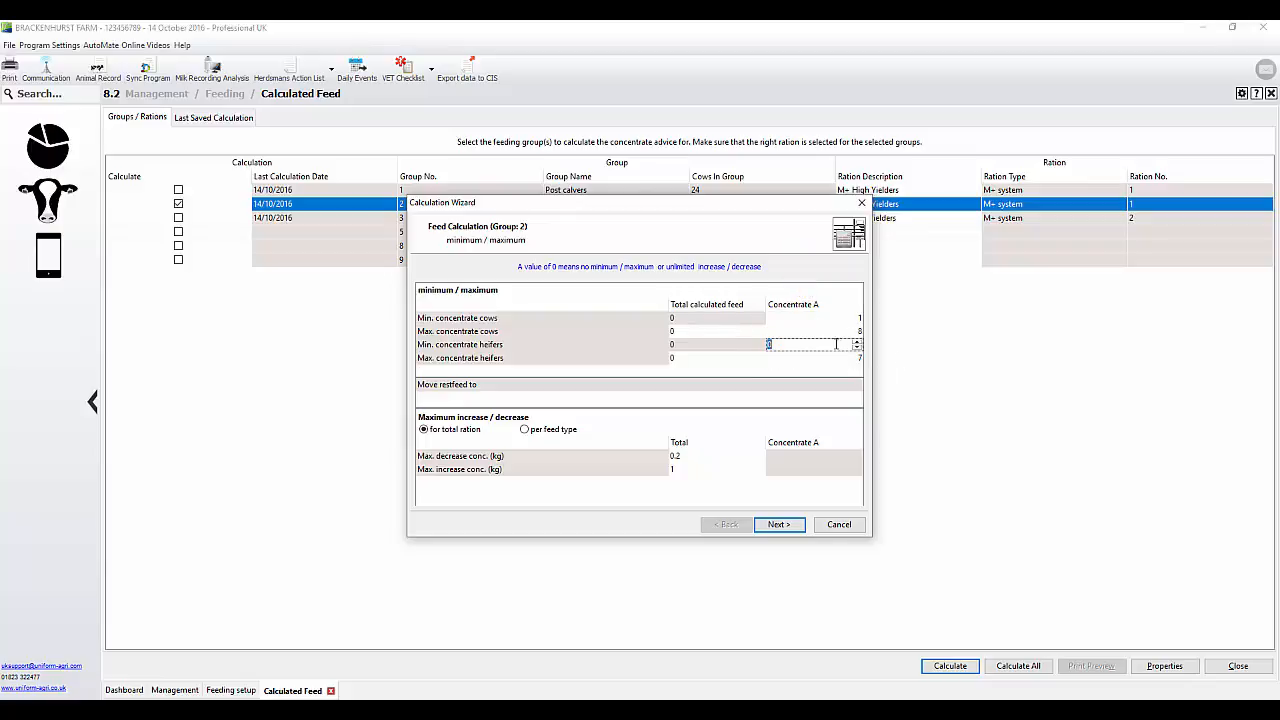
{"action": "type", "text": "1"}
{"action": "left_click", "coordinate": [705, 457]}
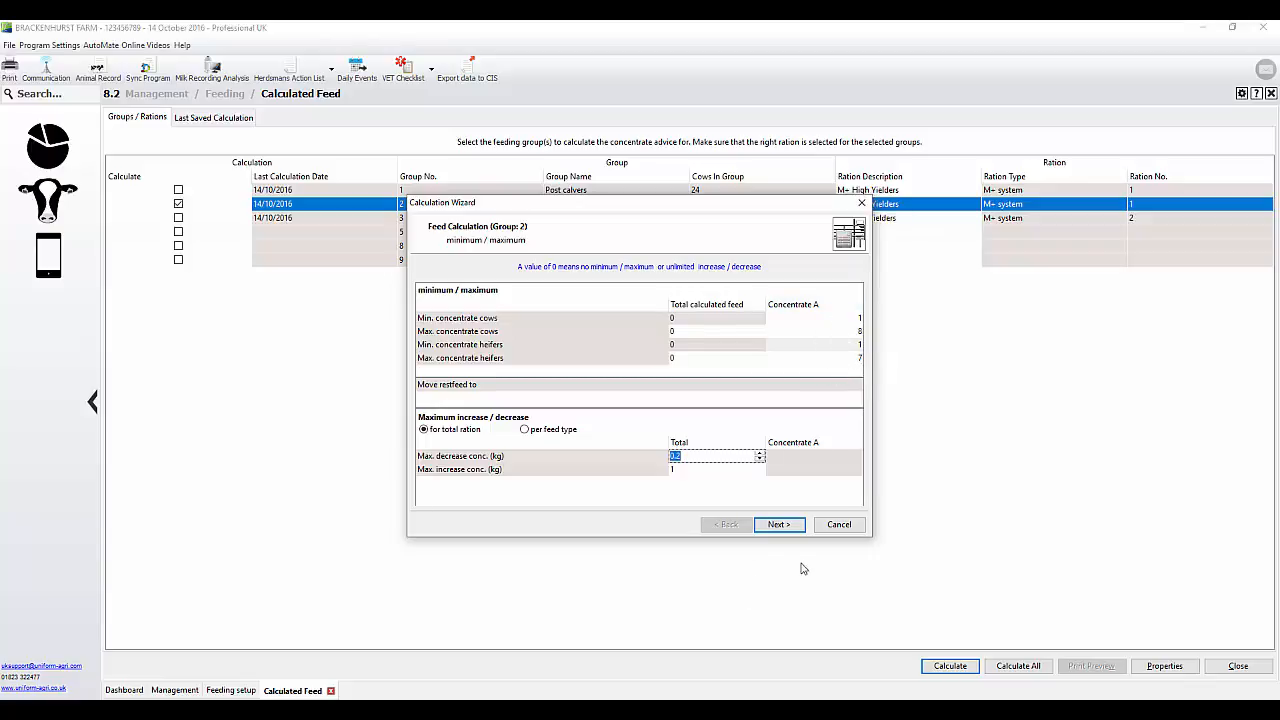
{"action": "left_click", "coordinate": [780, 525]}
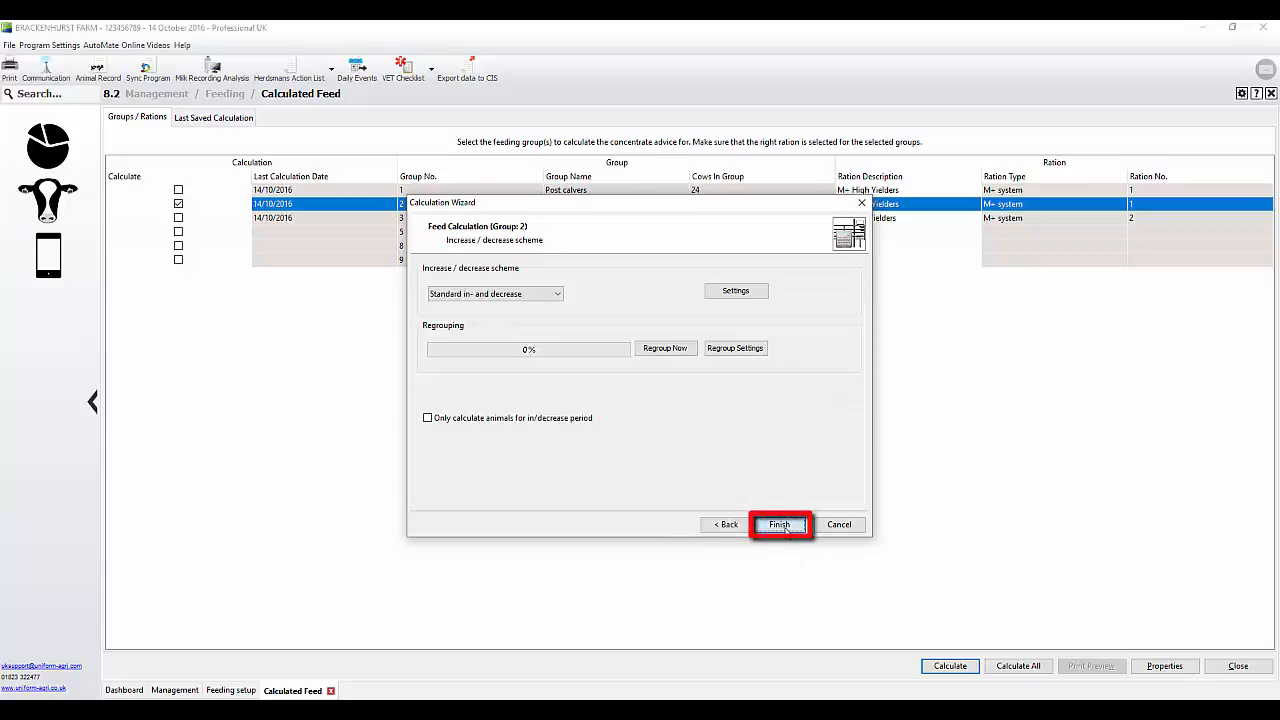
{"action": "left_click", "coordinate": [780, 525]}
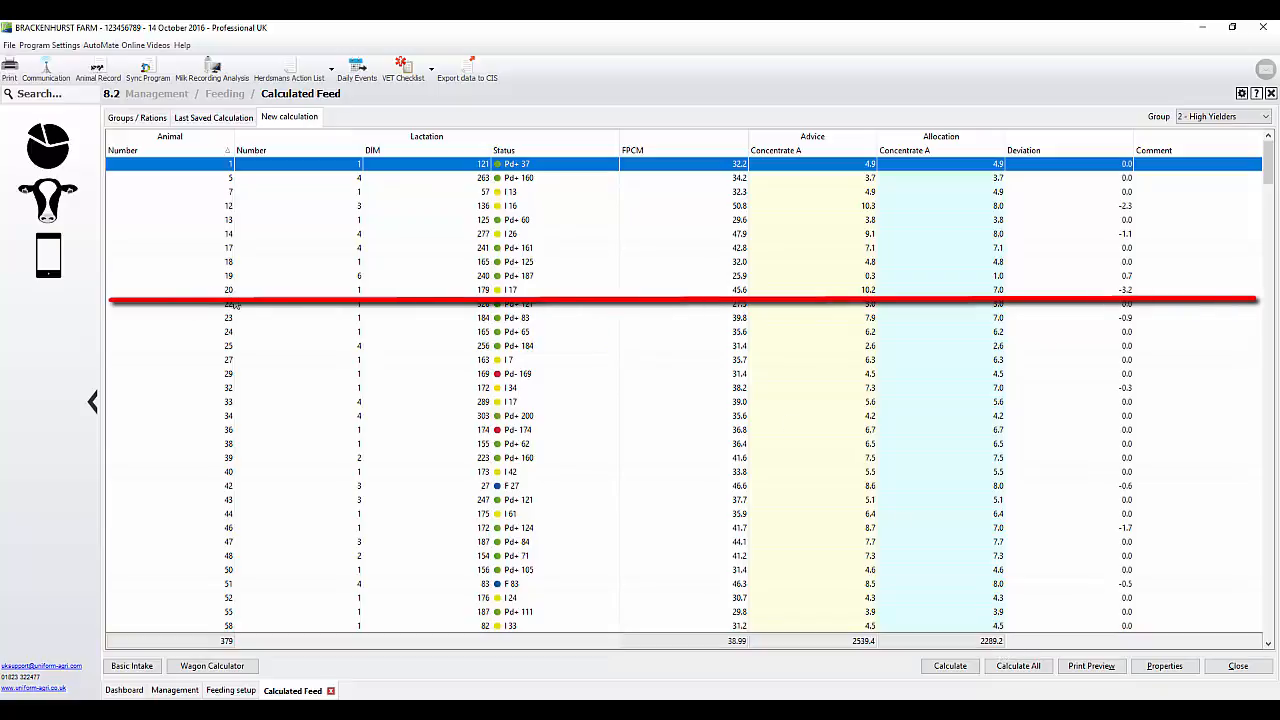
Check animal 20's concentrate advice and allocation, and save the High Yielders calculation without sending data to the process computers
{"action": "left_click", "coordinate": [260, 296]}
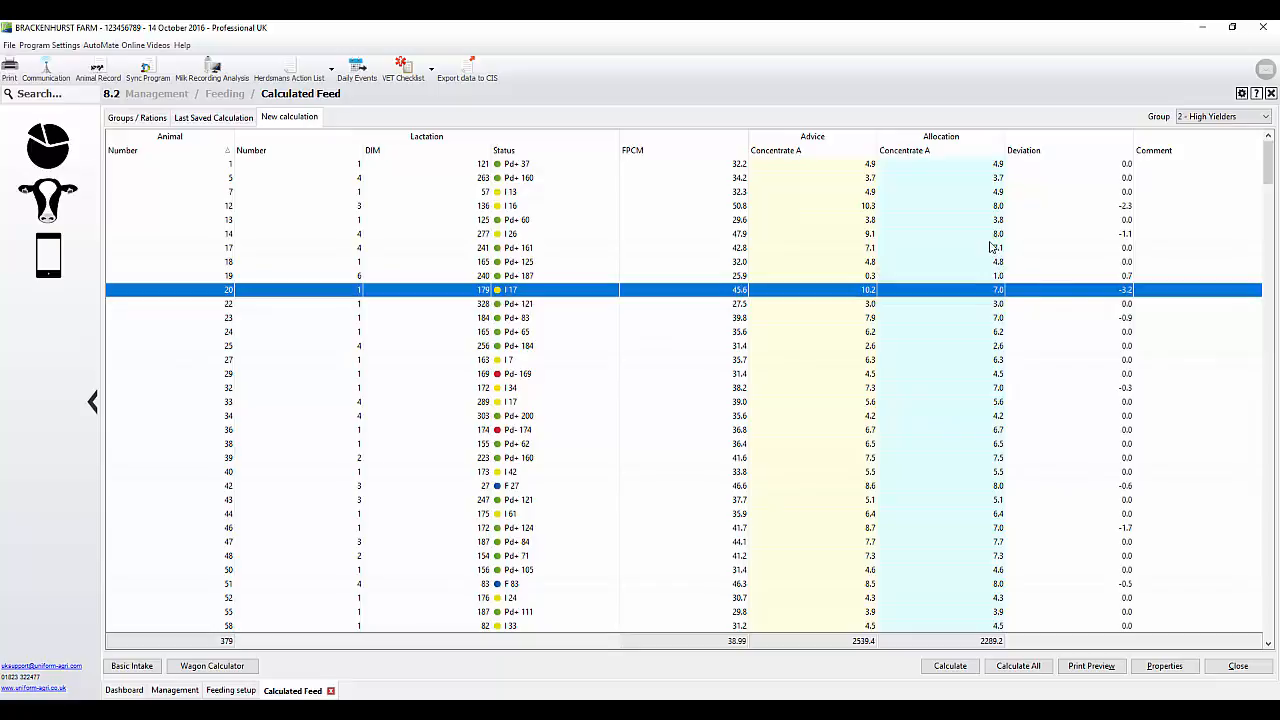
{"action": "mouse_move", "coordinate": [991, 241]}
{"action": "left_click", "coordinate": [1238, 666]}
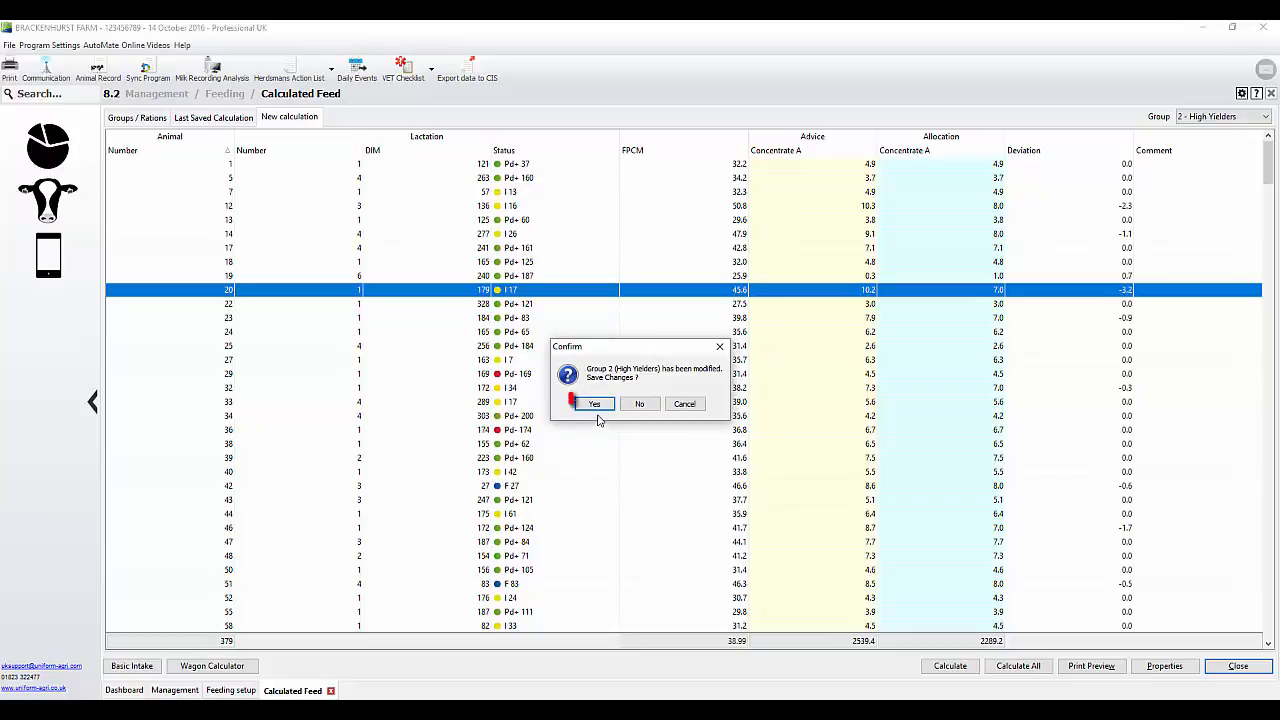
{"action": "left_click", "coordinate": [594, 404]}
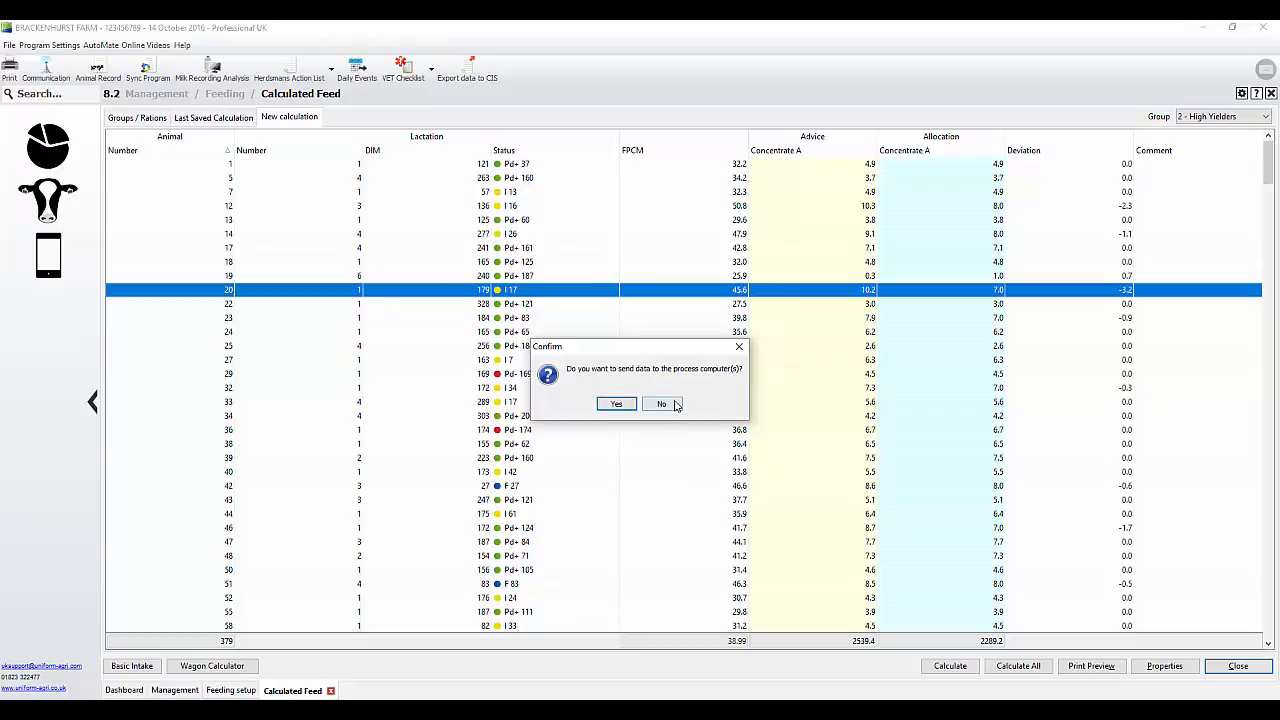
{"action": "left_click", "coordinate": [661, 403]}
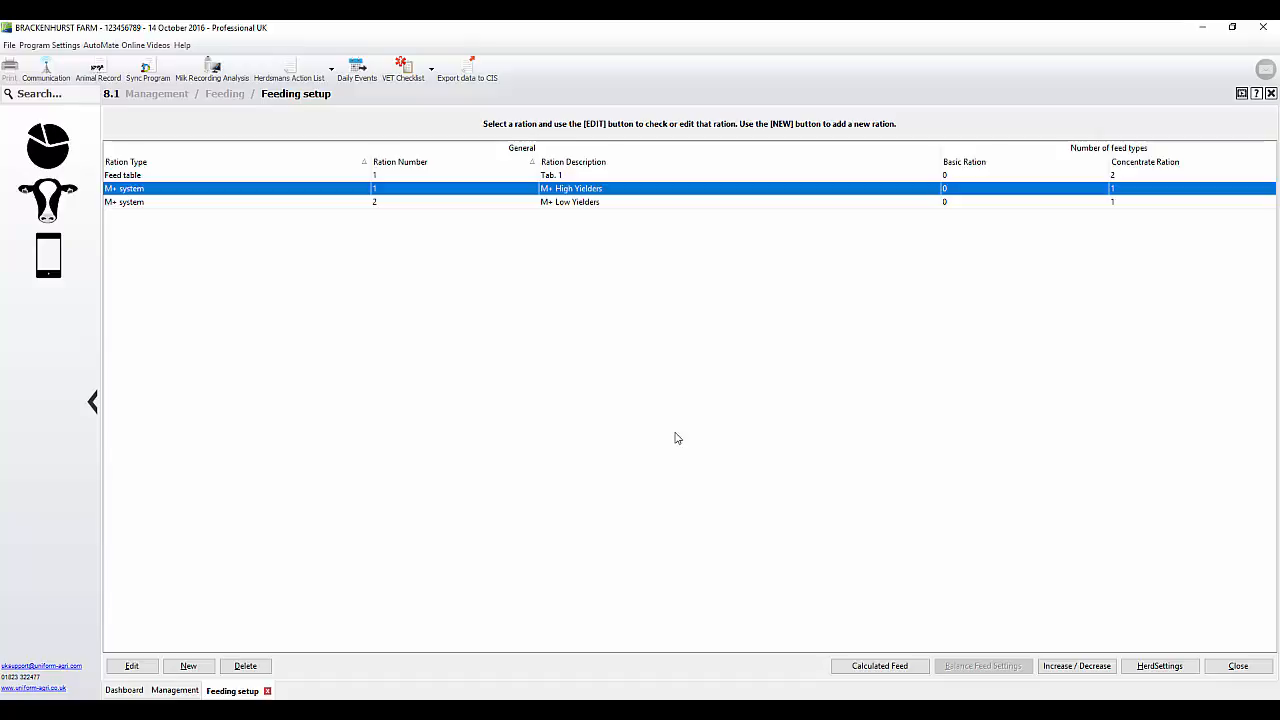
Review the Feed Calculation task's period, weekdays and selected groups in the AutoMate settings, and return to the dashboard
{"action": "left_click", "coordinate": [106, 46]}
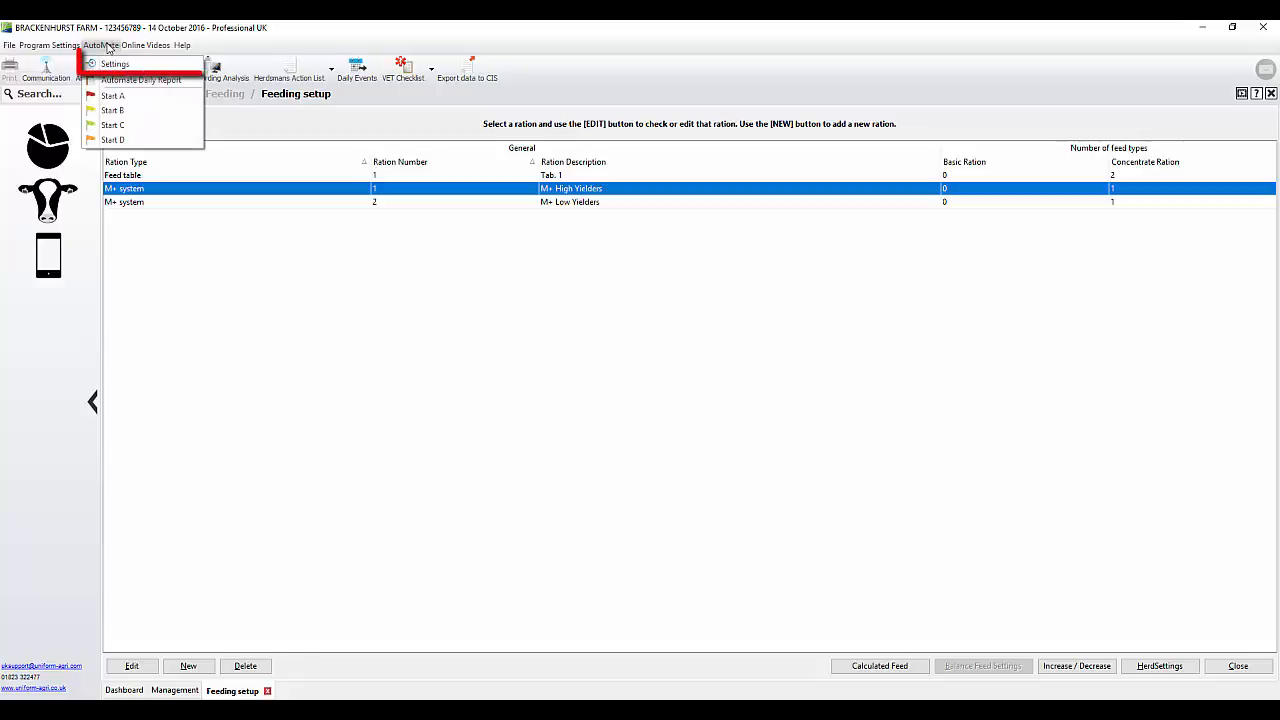
{"action": "left_click", "coordinate": [115, 64]}
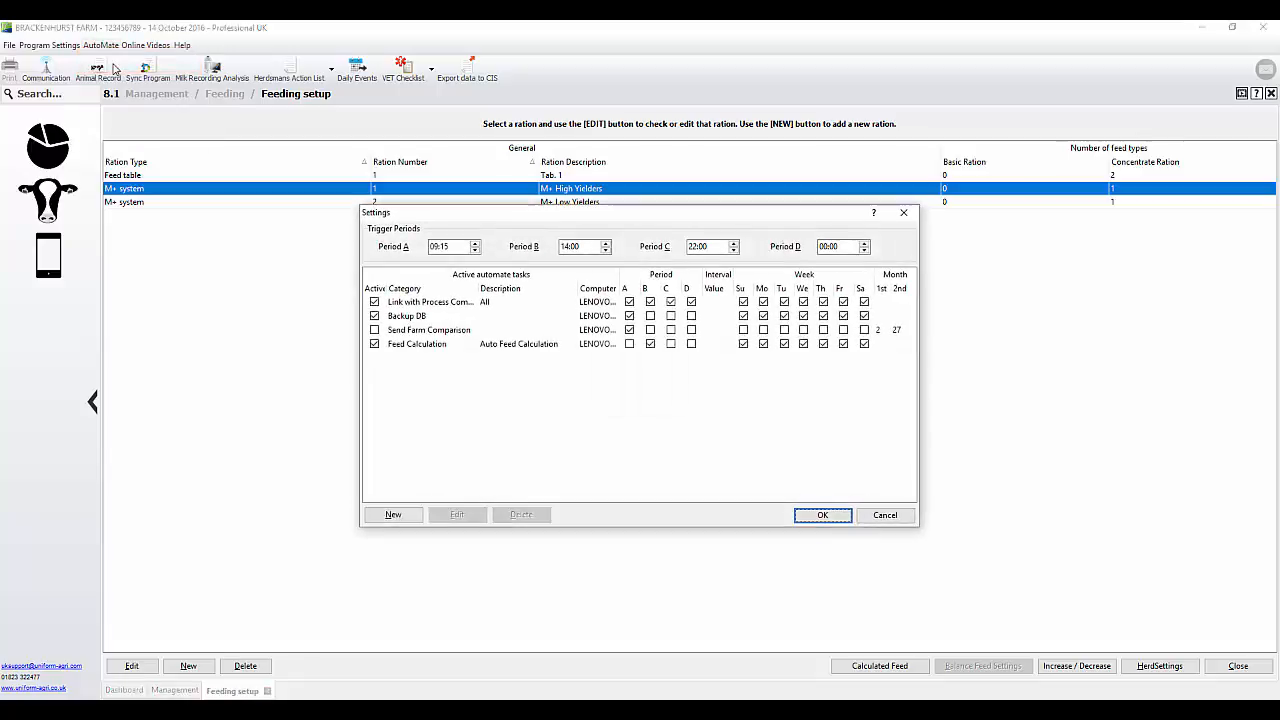
{"action": "left_click", "coordinate": [421, 345]}
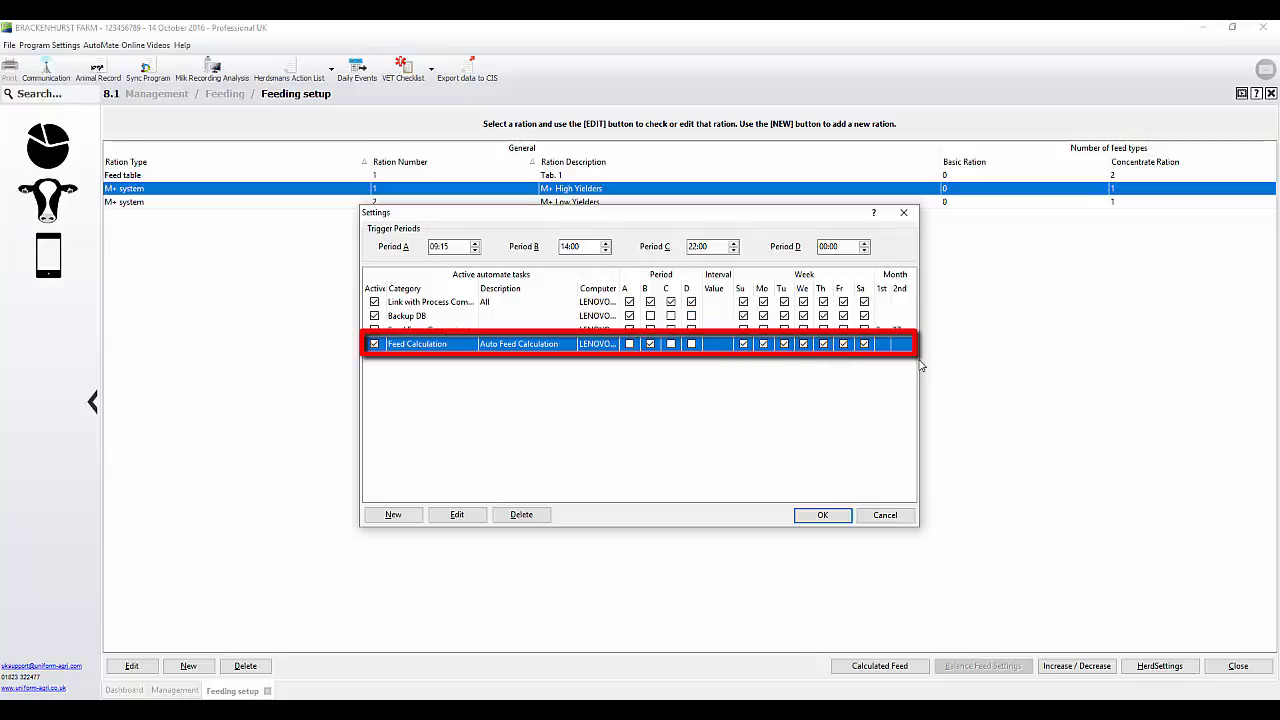
{"action": "left_click", "coordinate": [457, 515]}
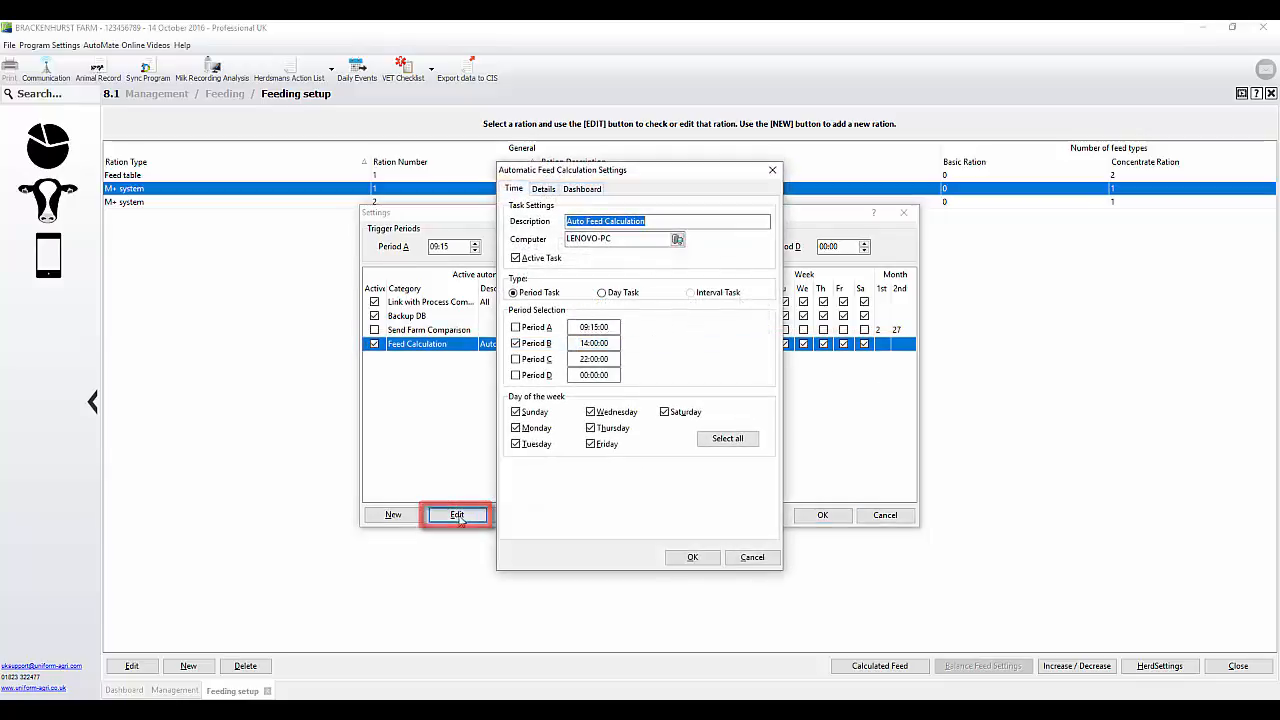
{"action": "left_click", "coordinate": [542, 190]}
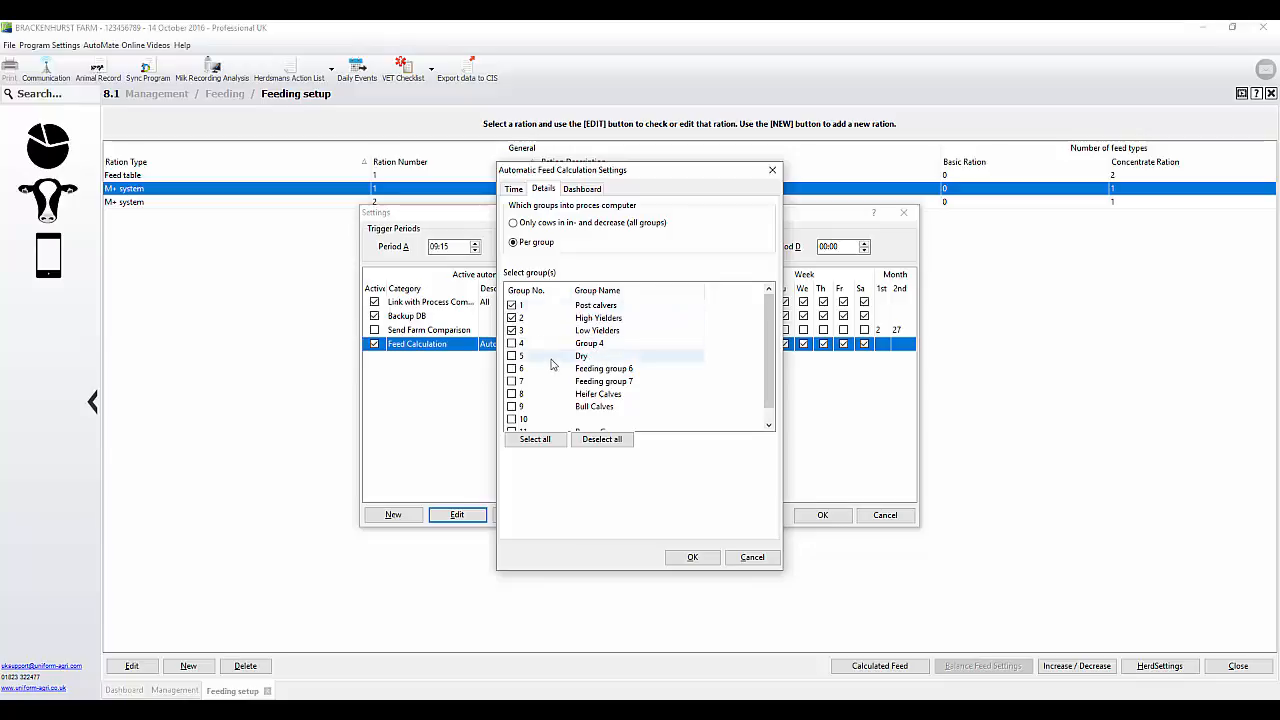
{"action": "left_click", "coordinate": [703, 562]}
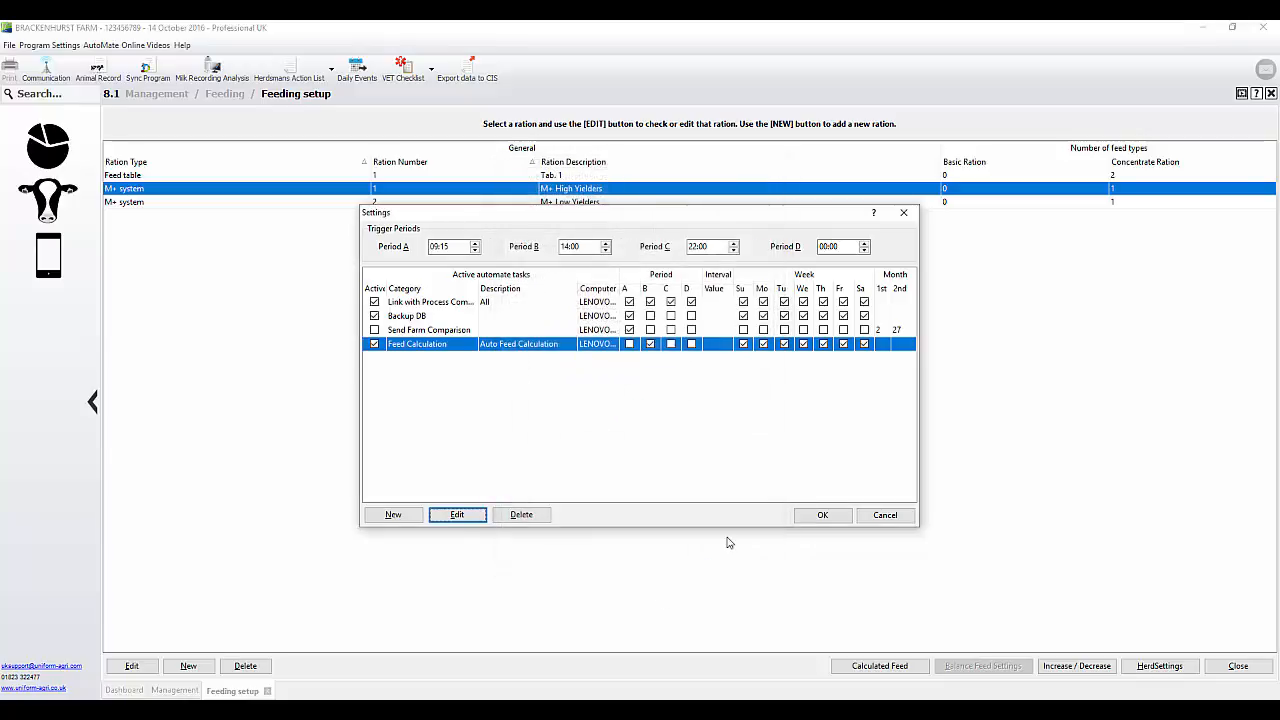
{"action": "left_click", "coordinate": [841, 518]}
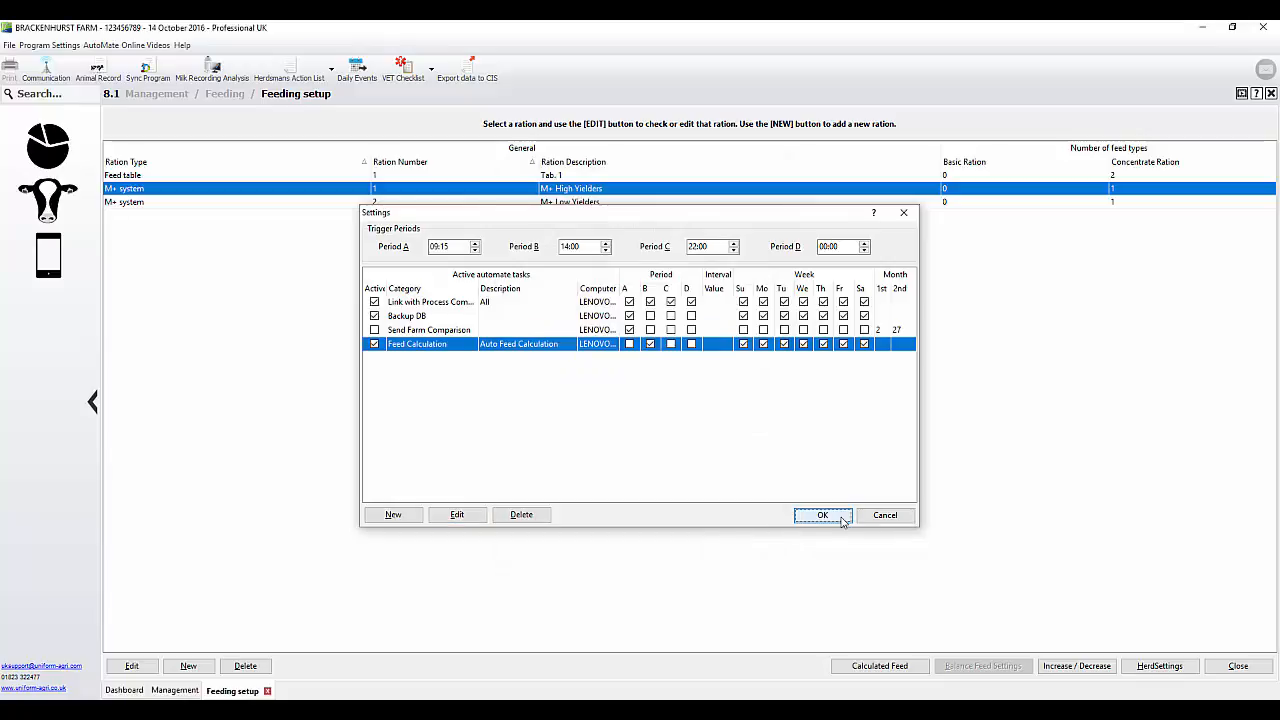
{"action": "left_click", "coordinate": [1250, 676]}
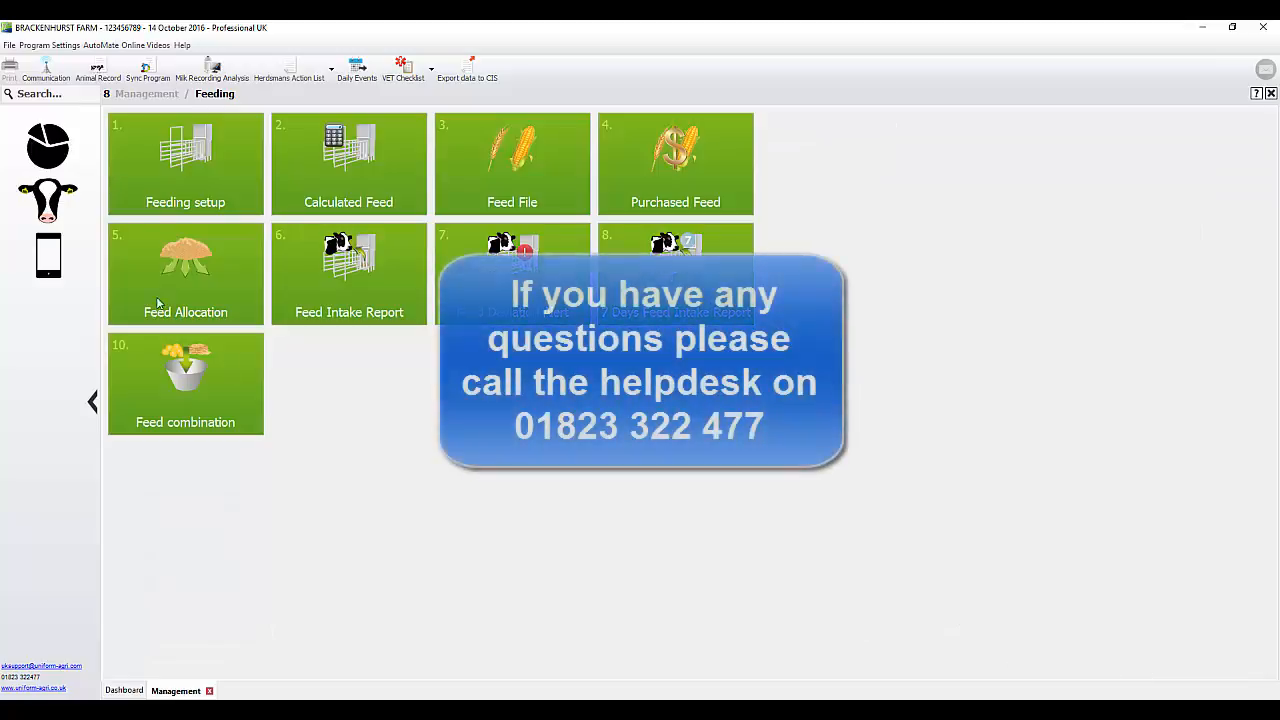
{"action": "left_click", "coordinate": [54, 152]}
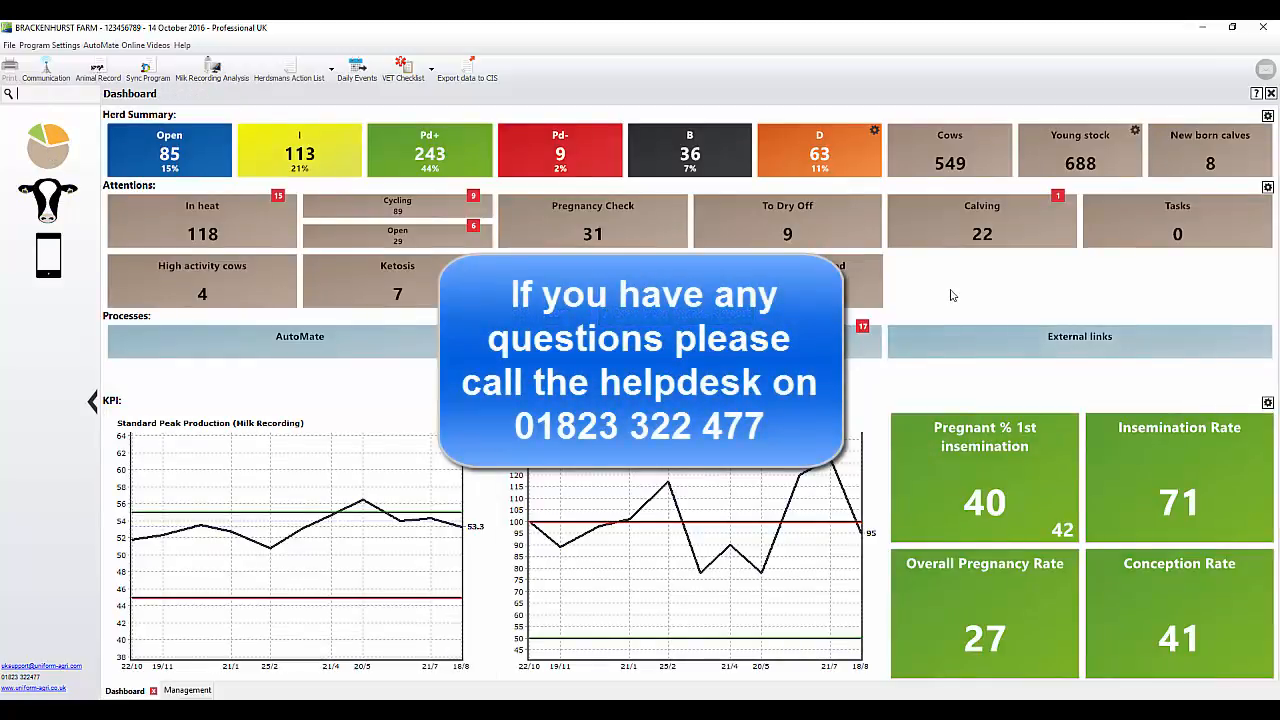